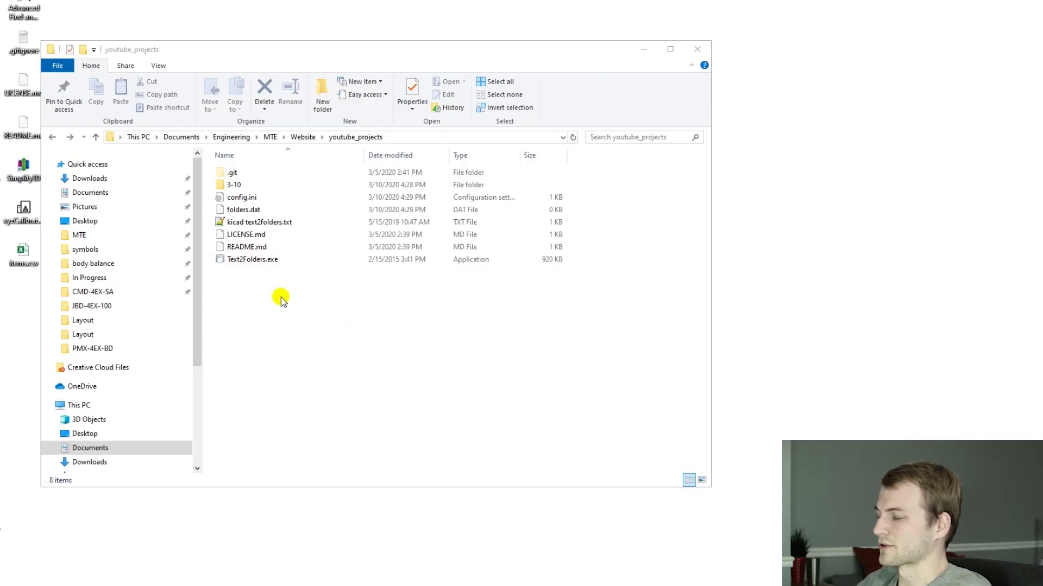
# Step: Launch Text2Folders.exe from the youtube_projects folder
pyautogui.doubleClick(254, 260)
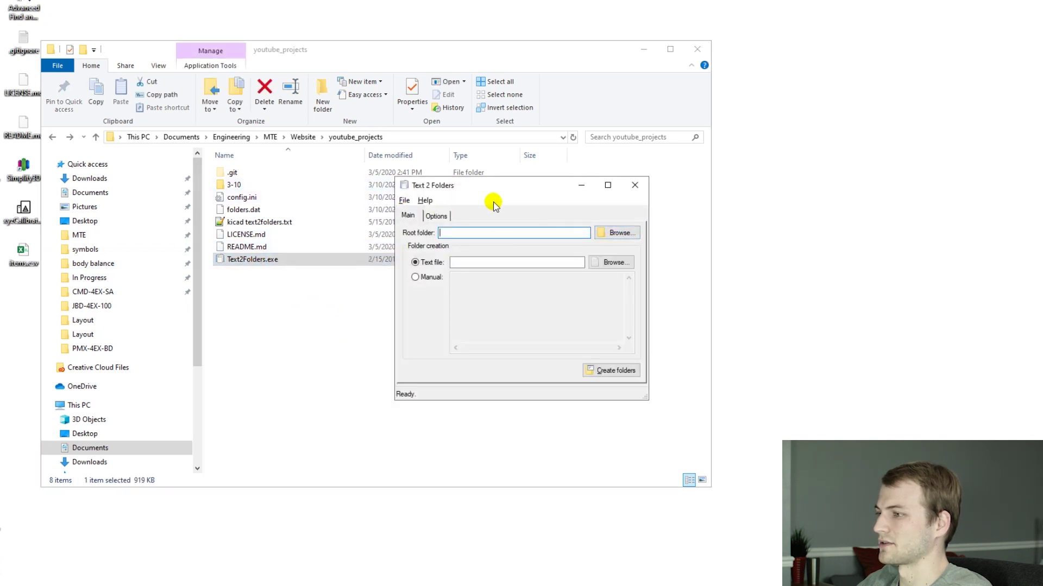
# Step: Pick kicad text2folders.txt as the text file and youtube_projects as the root folder
pyautogui.click(607, 263)
pyautogui.doubleClick(108, 90)
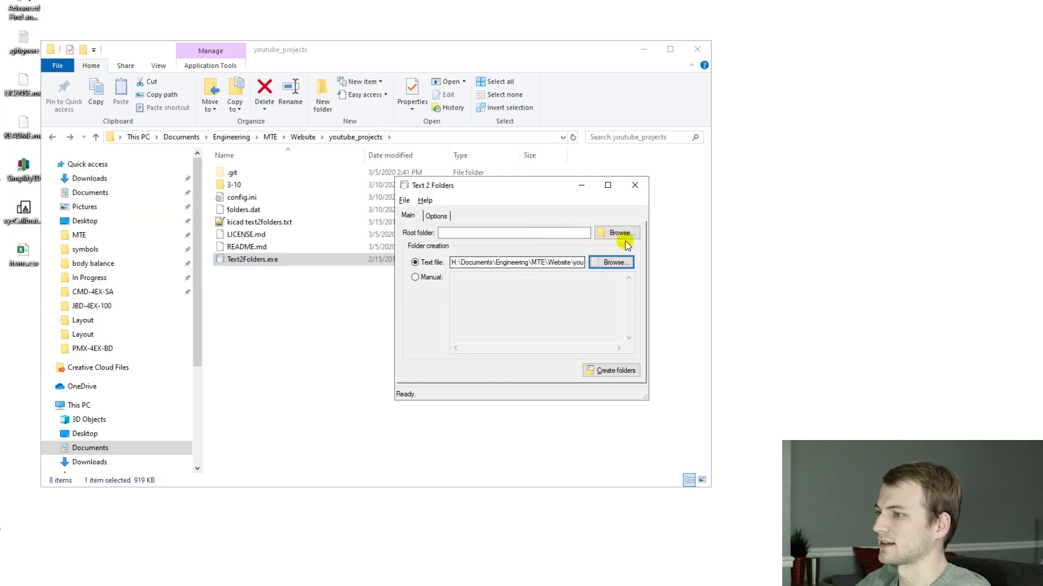
pyautogui.click(626, 233)
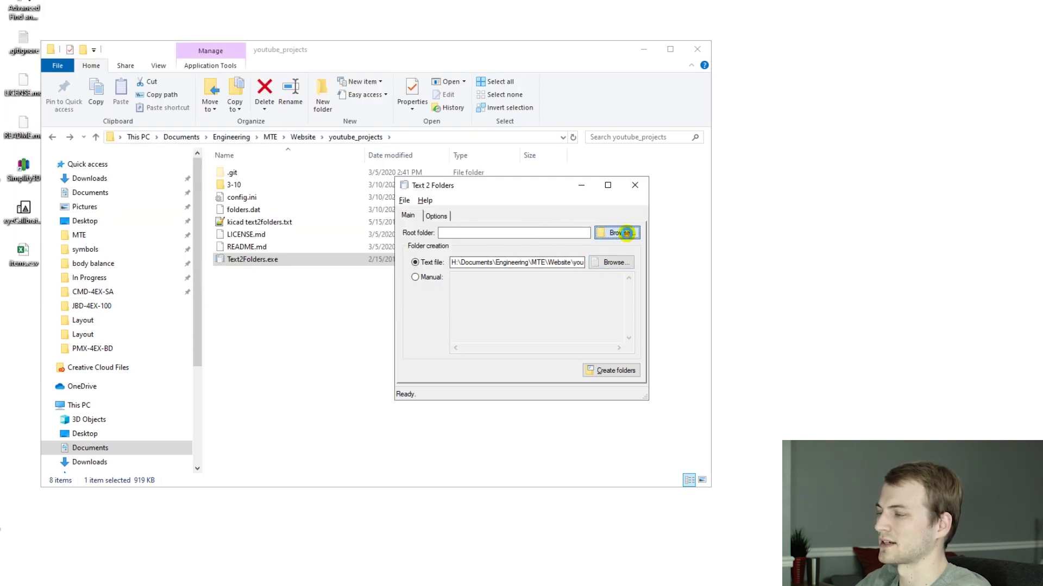
pyautogui.scroll(-1, 505, 352)
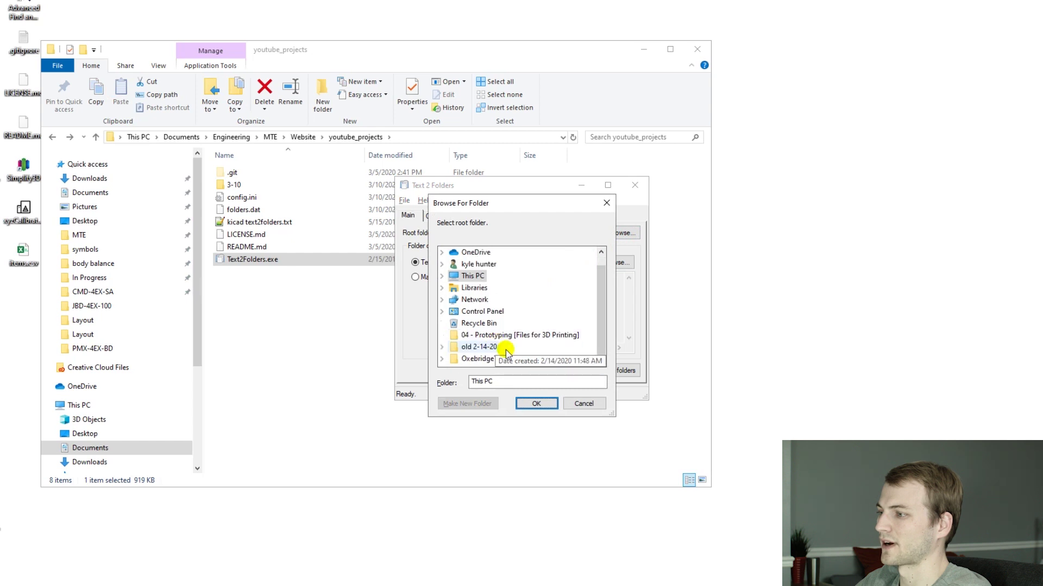
pyautogui.scroll(1, 478, 299)
pyautogui.scroll(-1, 474, 337)
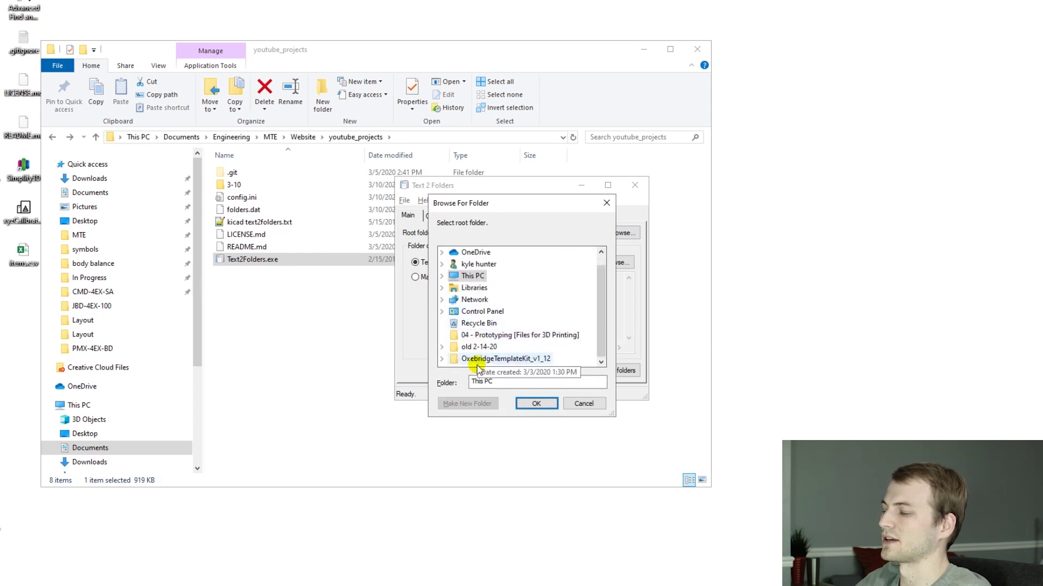
pyautogui.scroll(1, 477, 368)
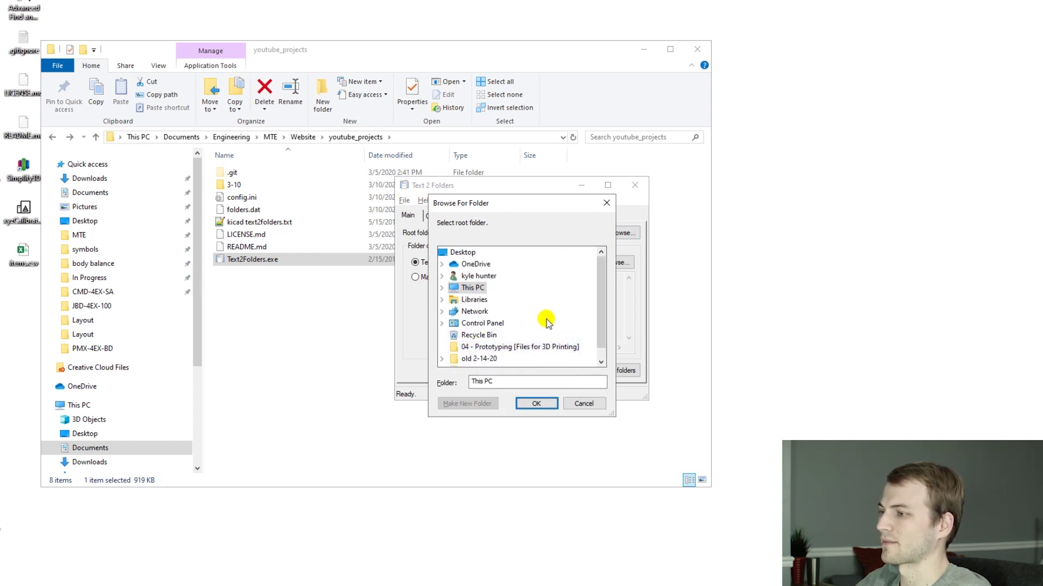
pyautogui.press('Escape')
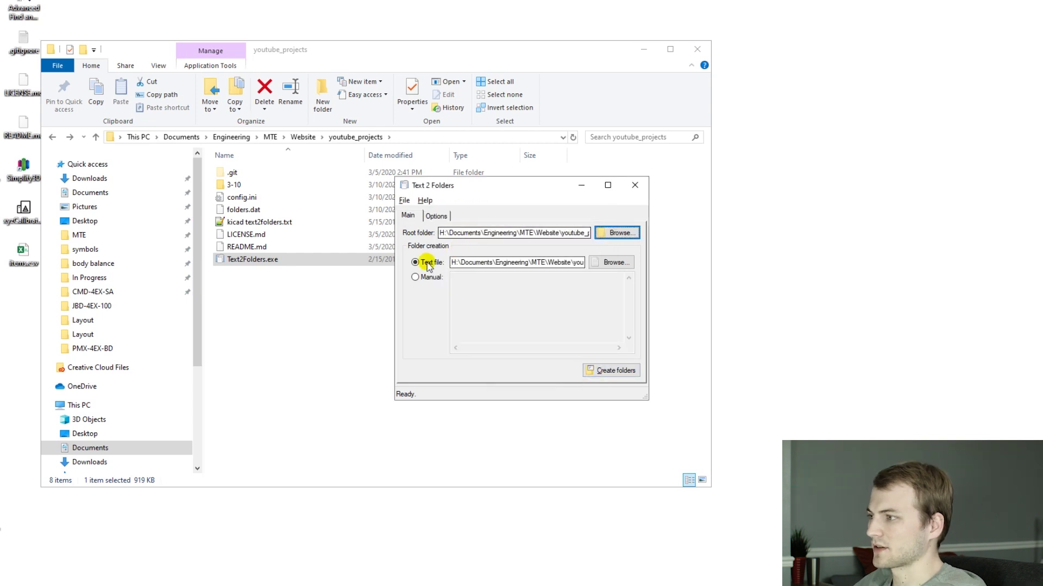
# Step: Review the folder names in kicad text2folders.txt in Notepad++, then close it
pyautogui.doubleClick(257, 223)
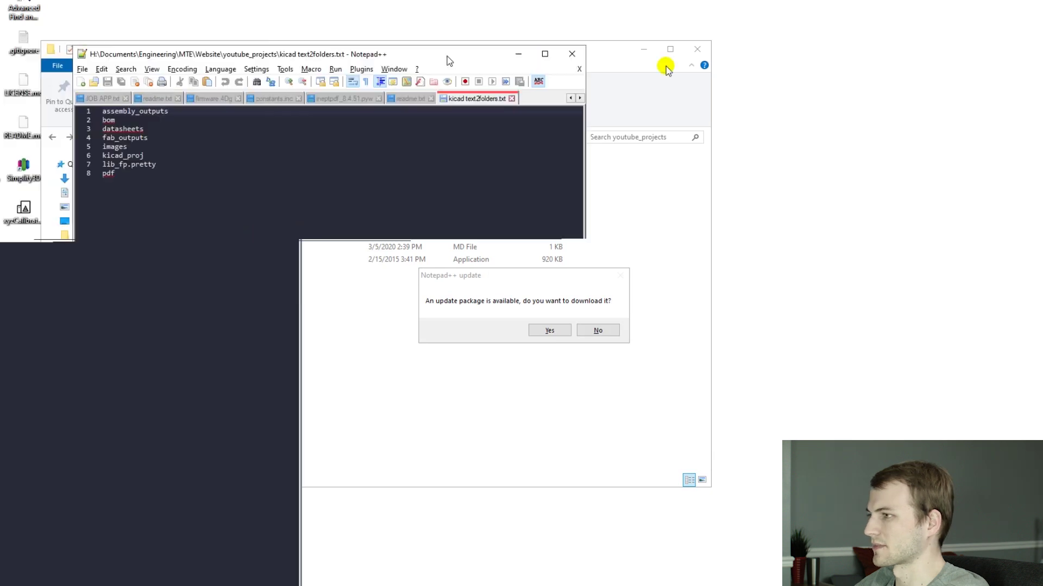
pyautogui.press('Escape')
pyautogui.moveTo(495, 190); pyautogui.dragTo(395, 118)
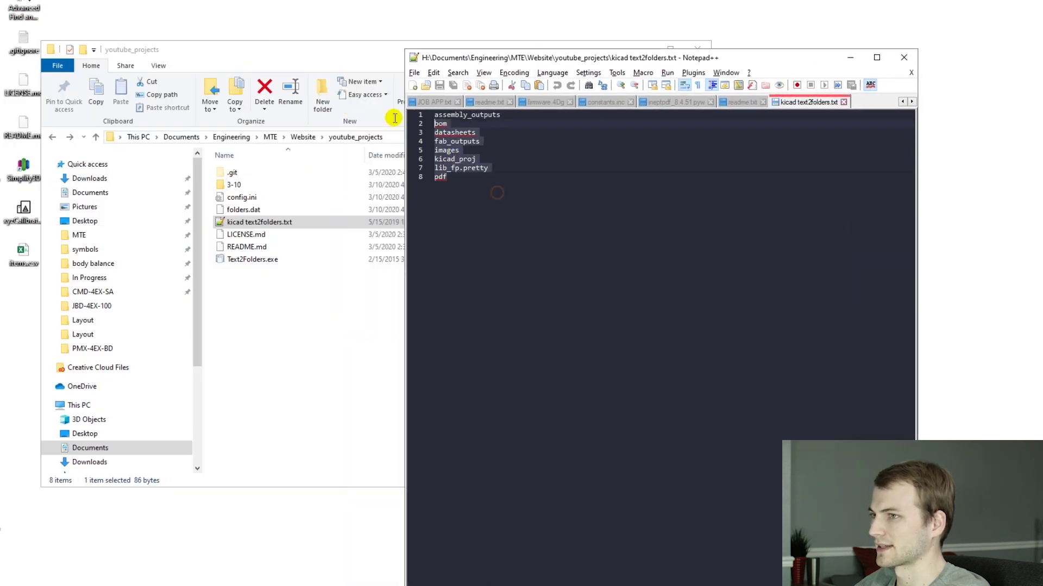
pyautogui.click(904, 57)
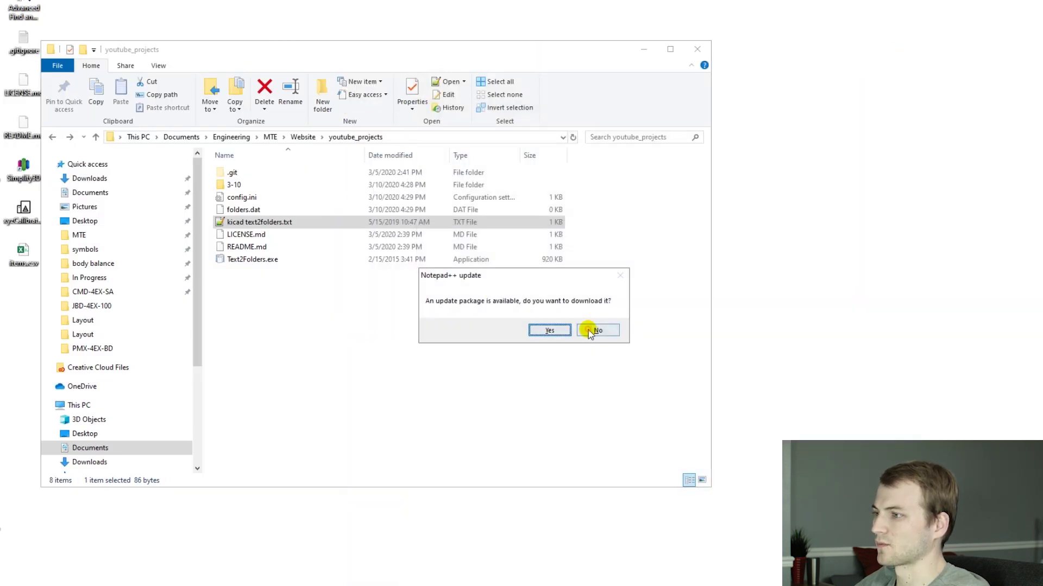
pyautogui.click(597, 330)
pyautogui.click(454, 579)
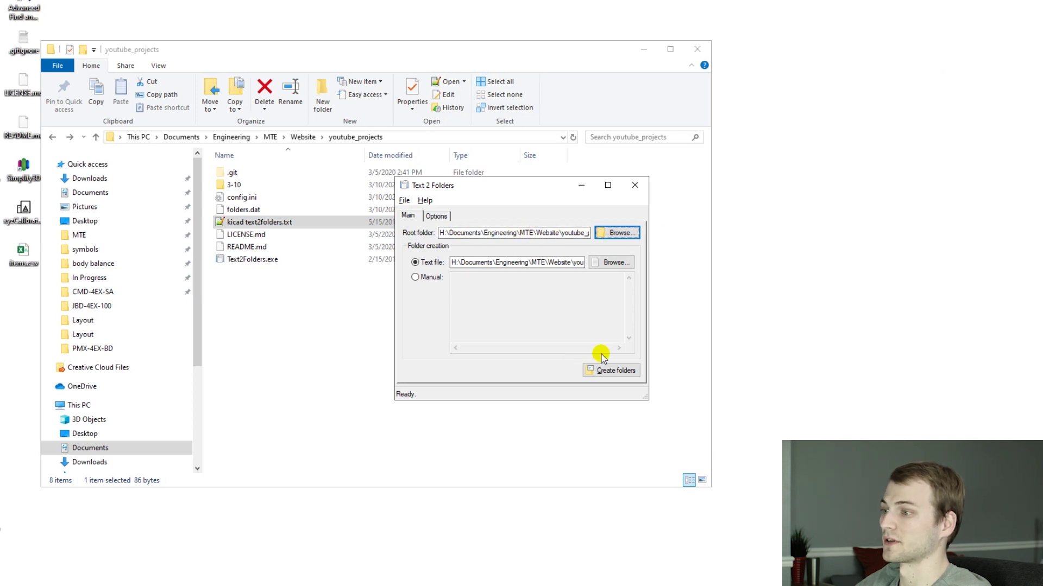
# Step: Create the folders and check the new subfolders in 3-10, from assembly_outputs through pdf
pyautogui.click(609, 369)
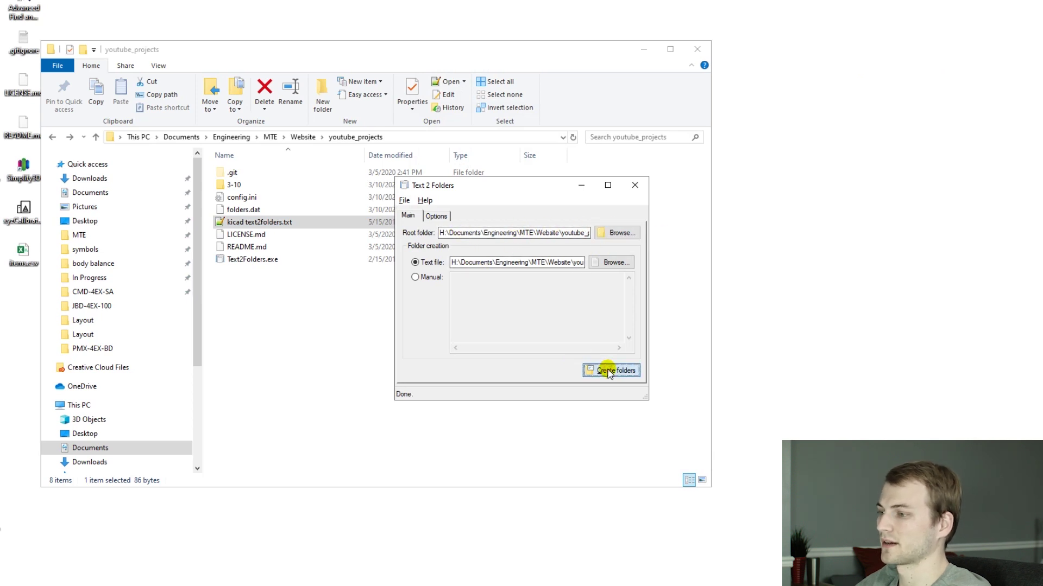
pyautogui.click(260, 197)
pyautogui.doubleClick(261, 185)
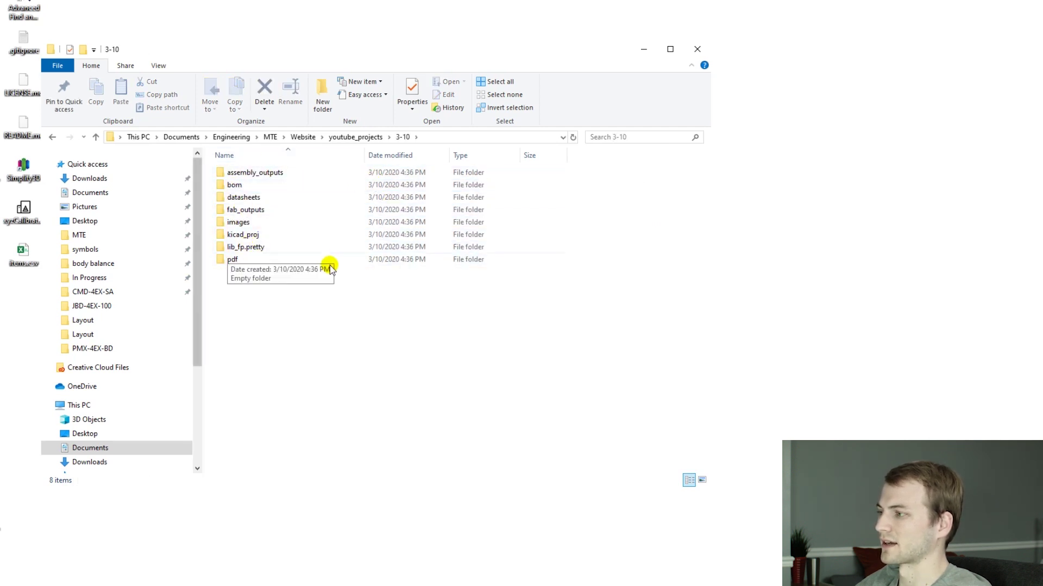
pyautogui.click(269, 172)
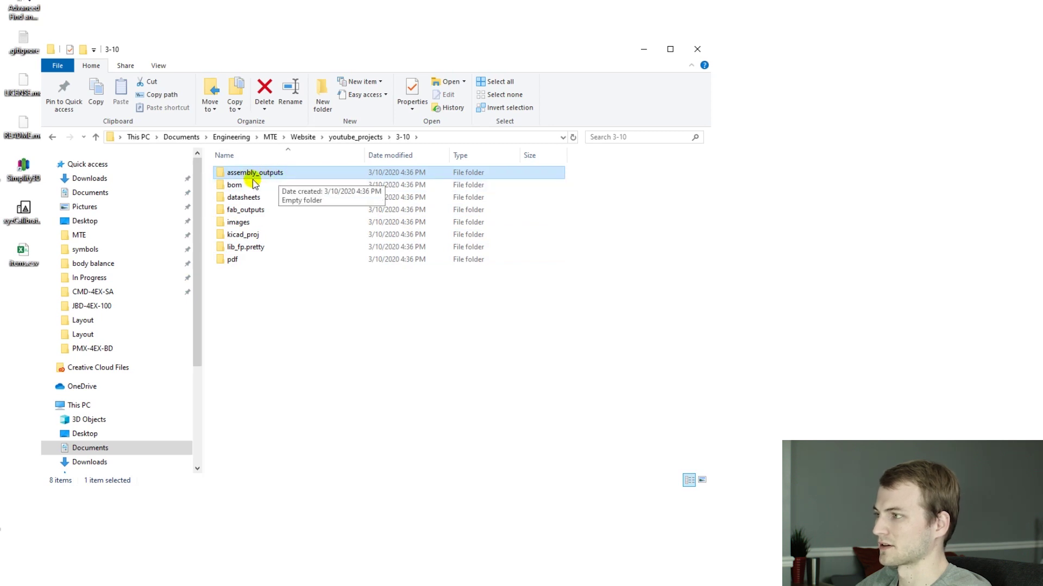
pyautogui.click(255, 186)
pyautogui.click(261, 198)
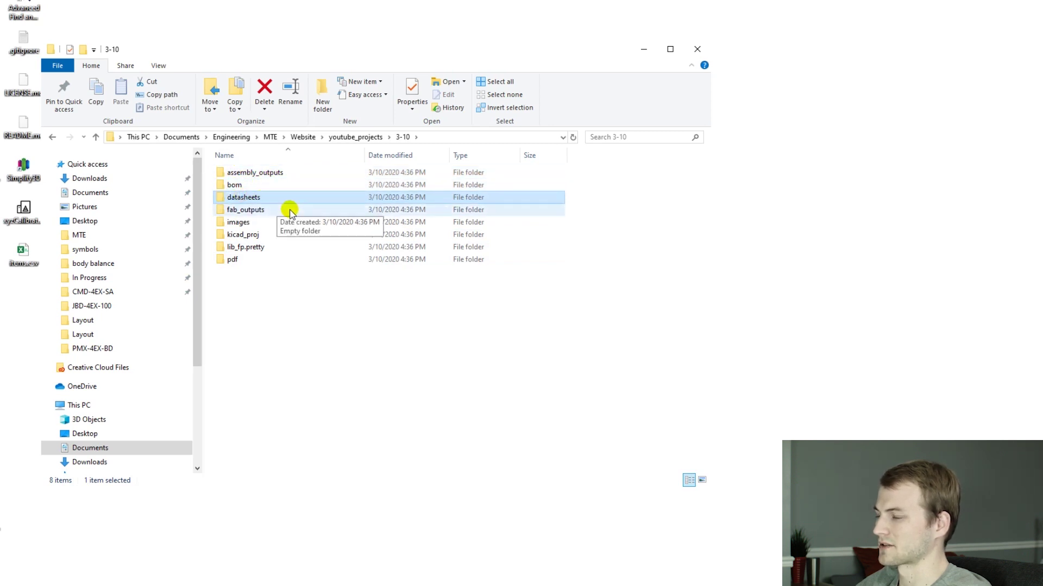
pyautogui.click(259, 211)
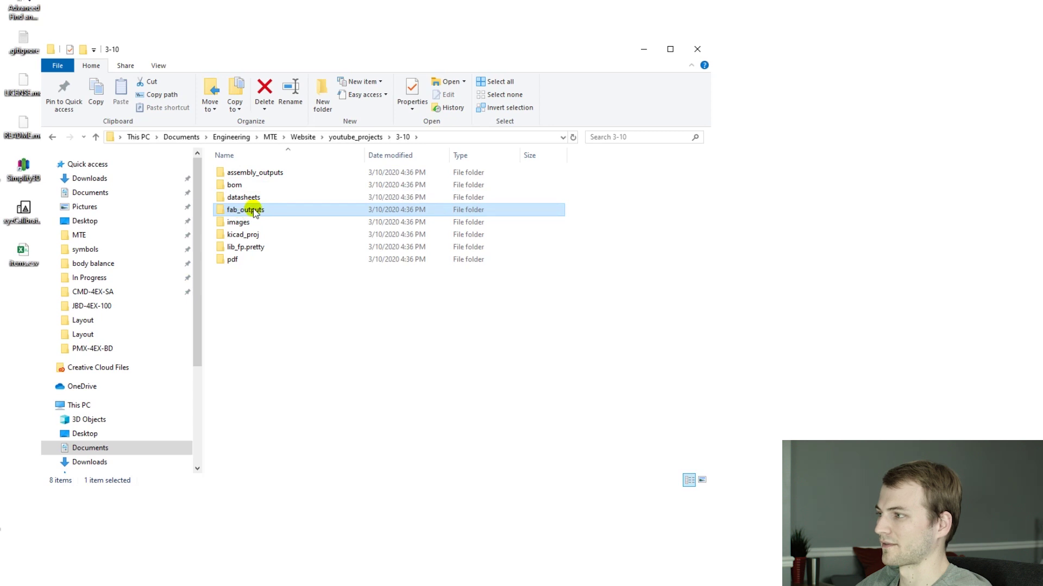
pyautogui.click(234, 223)
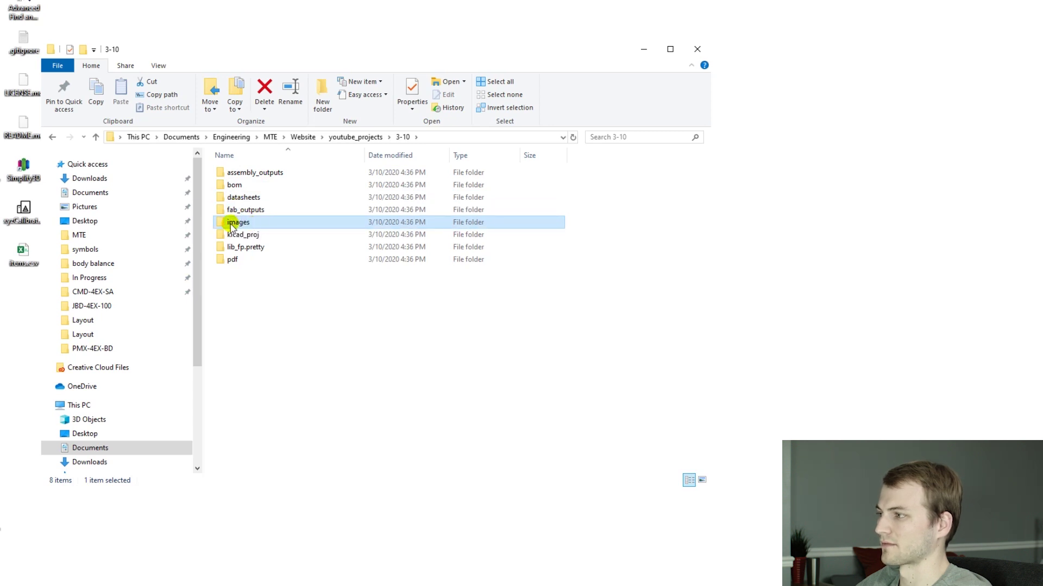
pyautogui.click(245, 235)
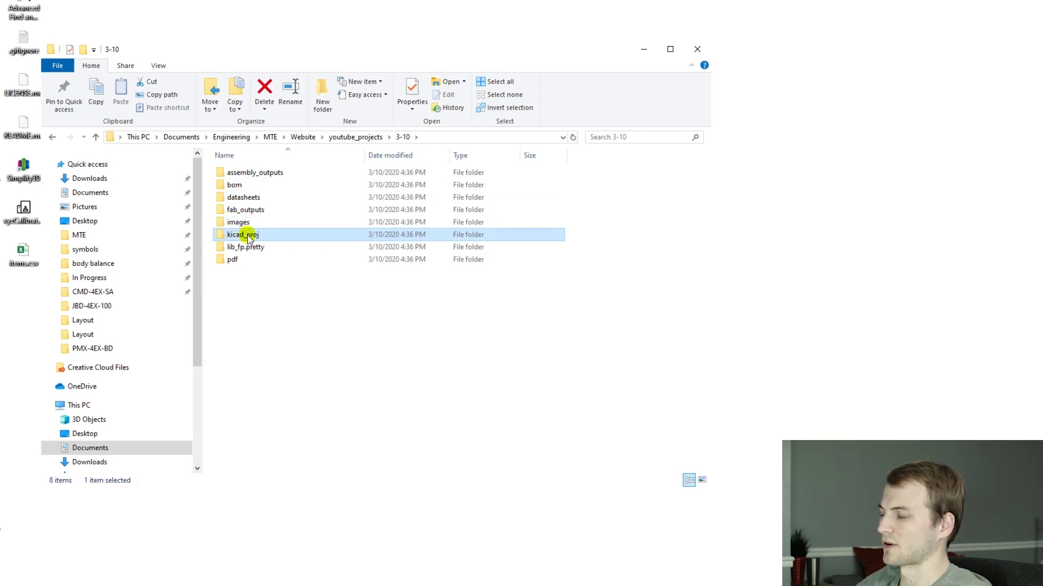
pyautogui.click(271, 249)
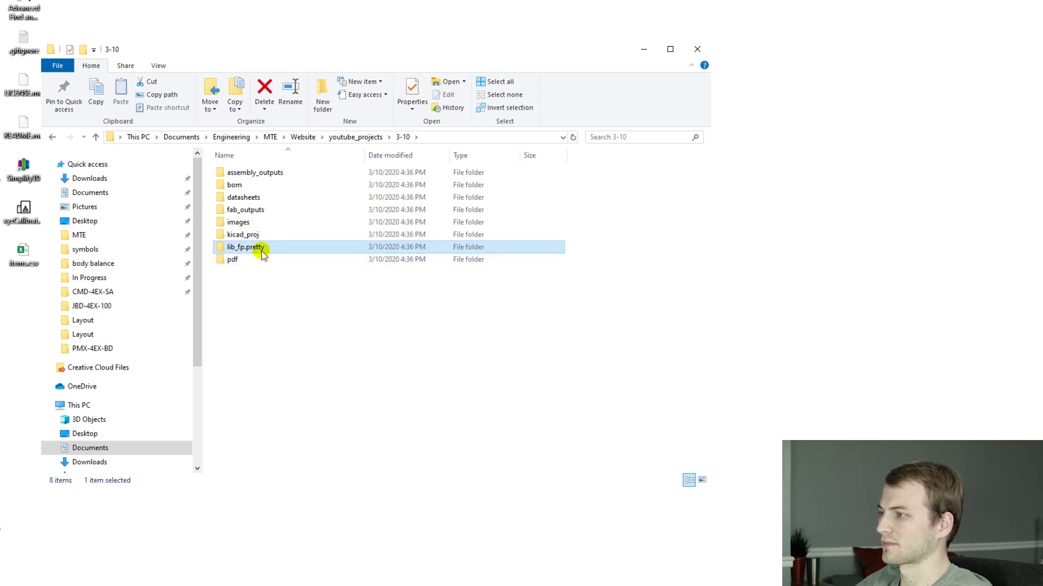
pyautogui.click(242, 263)
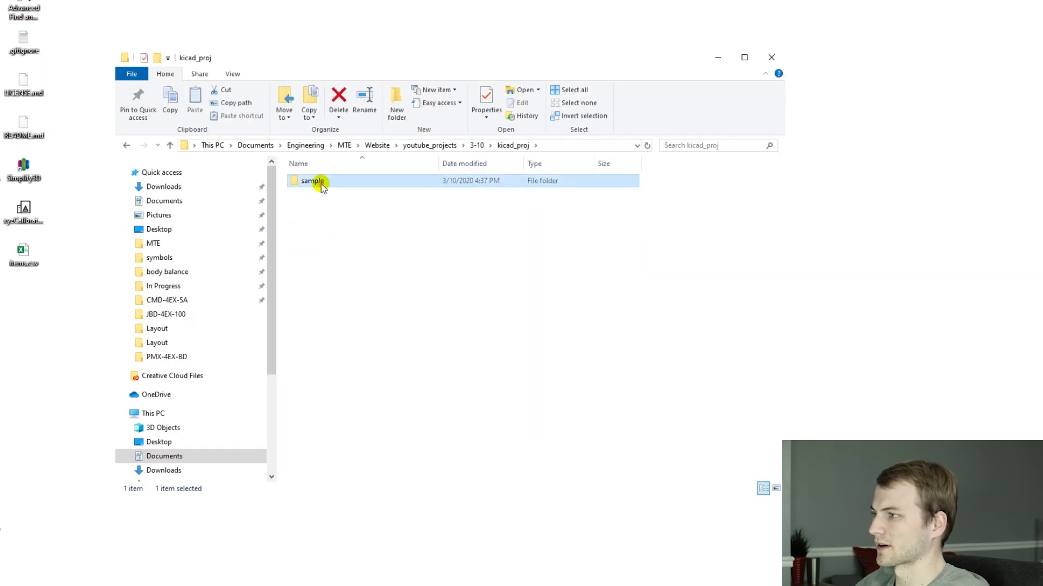
# Step: Open sample.pro from kicad_proj\sample and launch its schematic in Eeschema
pyautogui.doubleClick(319, 181)
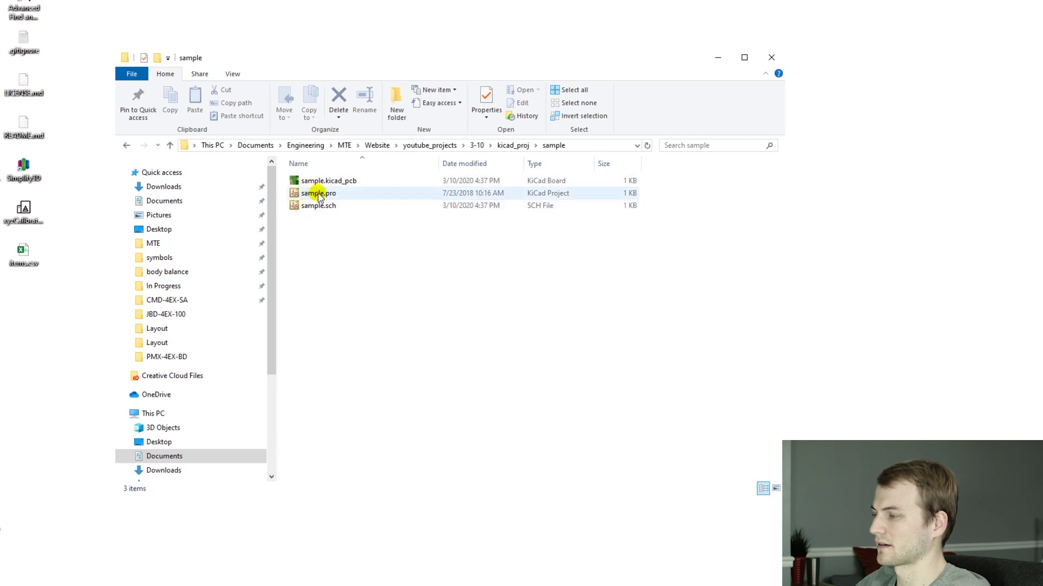
pyautogui.doubleClick(320, 194)
pyautogui.moveTo(352, 16); pyautogui.dragTo(474, 40)
pyautogui.click(399, 103)
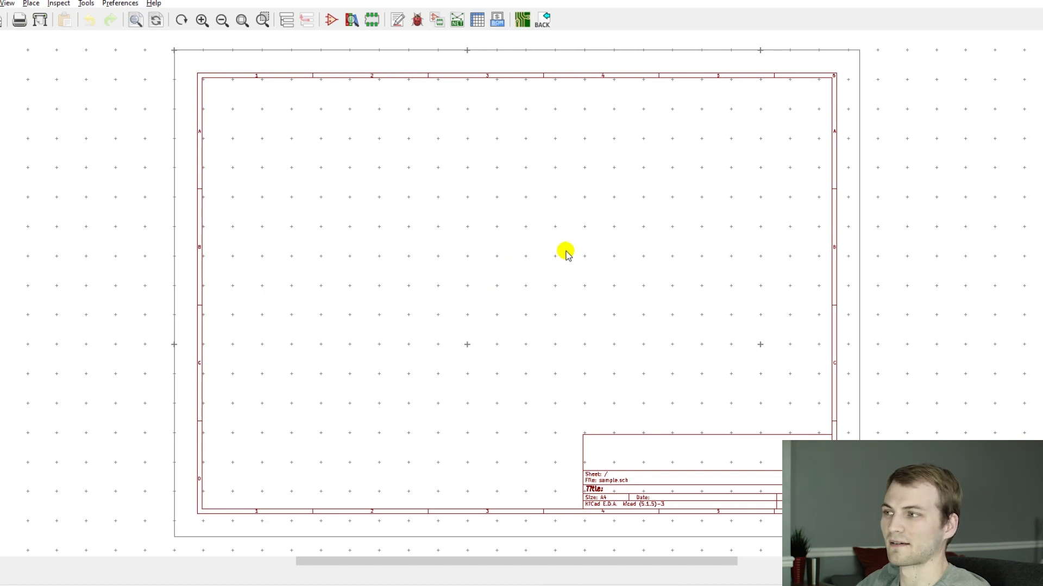
# Step: Zoom into the empty sheet and start Place Symbol so the symbol libraries load
pyautogui.scroll(1, 598, 235)
pyautogui.click(1038, 123)
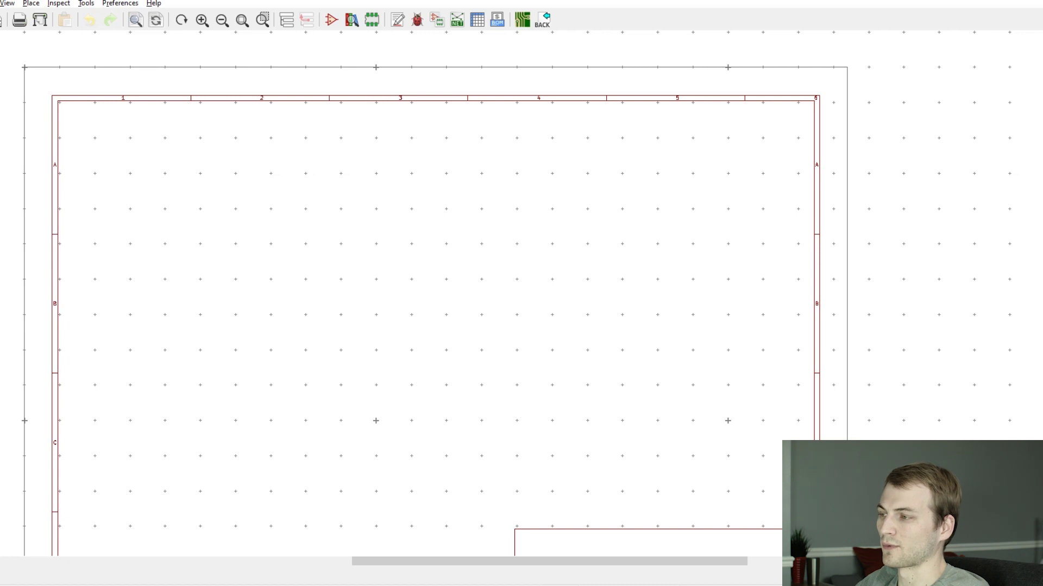
pyautogui.click(477, 214)
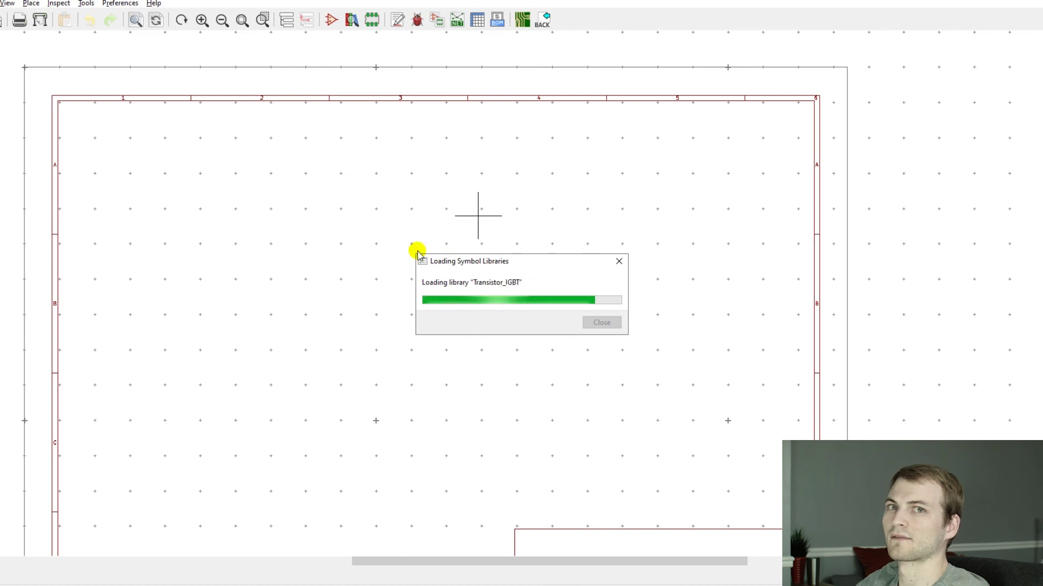
# Step: Search 'atme' and place the ATMEGA328P-AUR microcontroller on the sheet
pyautogui.click(92, 68)
pyautogui.write('a')
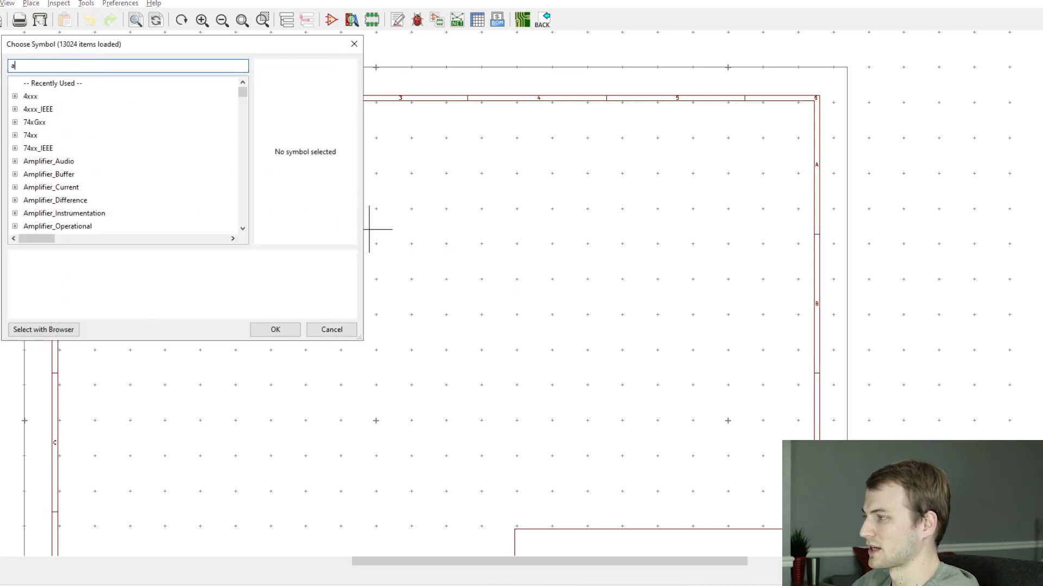
pyautogui.write('tmega')
pyautogui.doubleClick(64, 96)
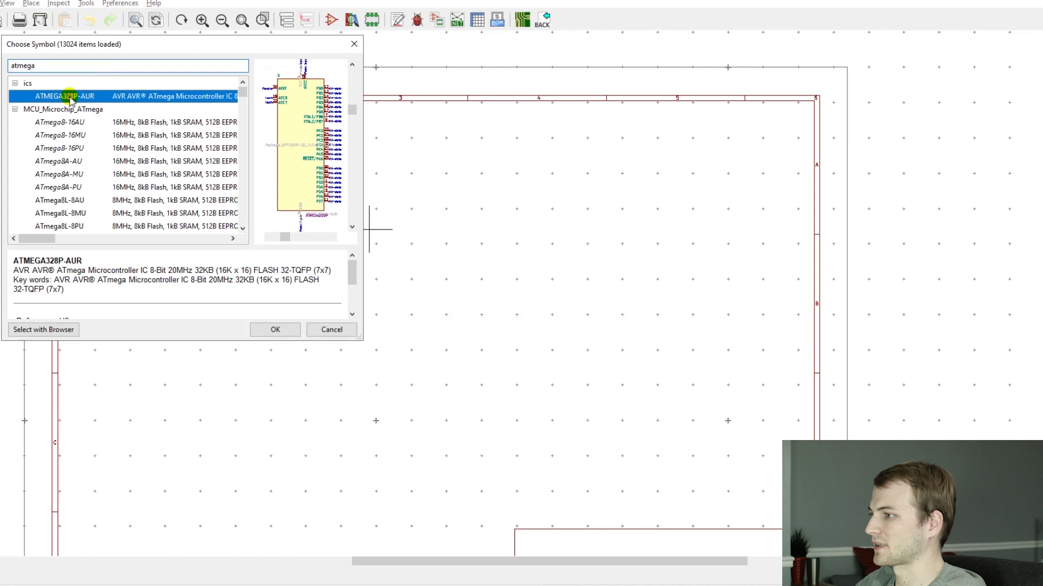
pyautogui.click(437, 273)
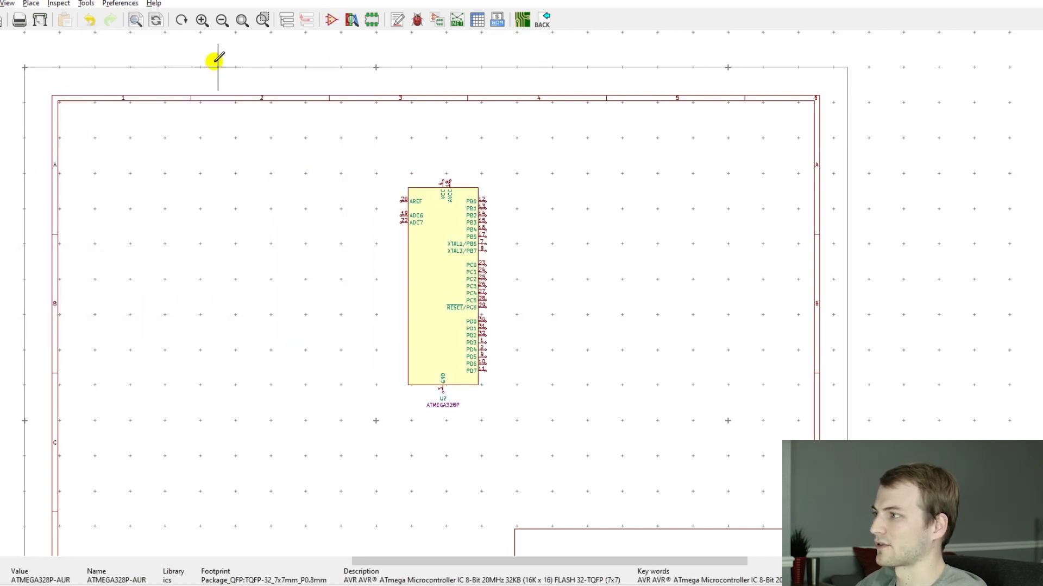
# Step: Browse the resistors, regulators and misc symbol libraries, then cancel the chooser
pyautogui.click(212, 144)
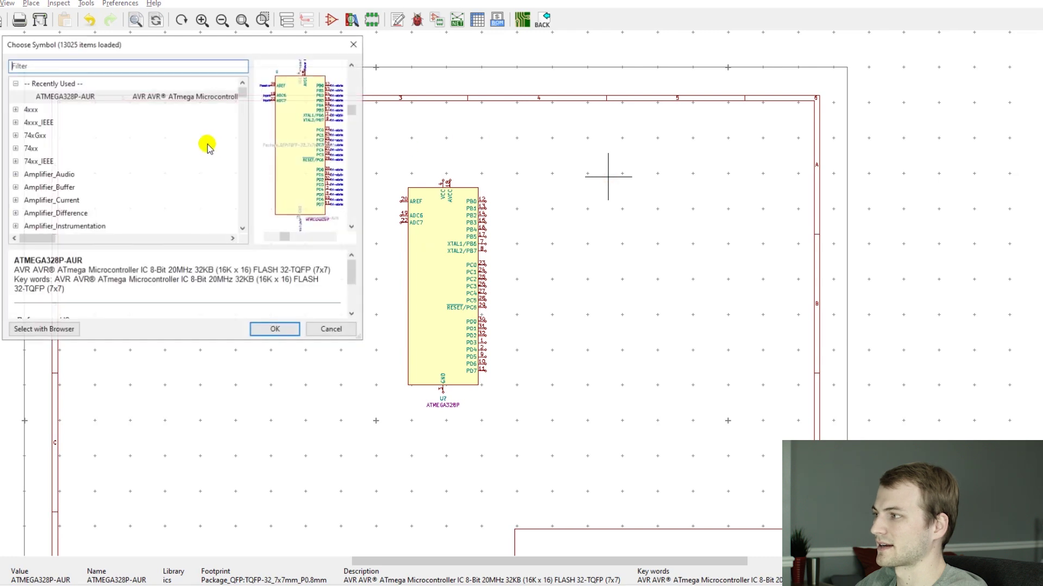
pyautogui.moveTo(242, 90); pyautogui.dragTo(239, 221)
pyautogui.scroll(10, 53, 212)
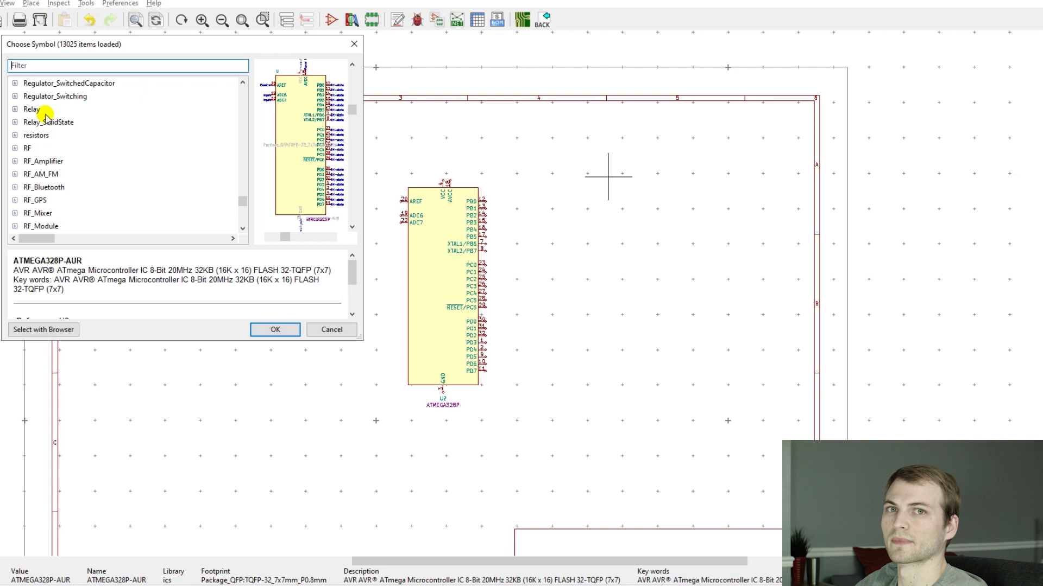
pyautogui.click(15, 135)
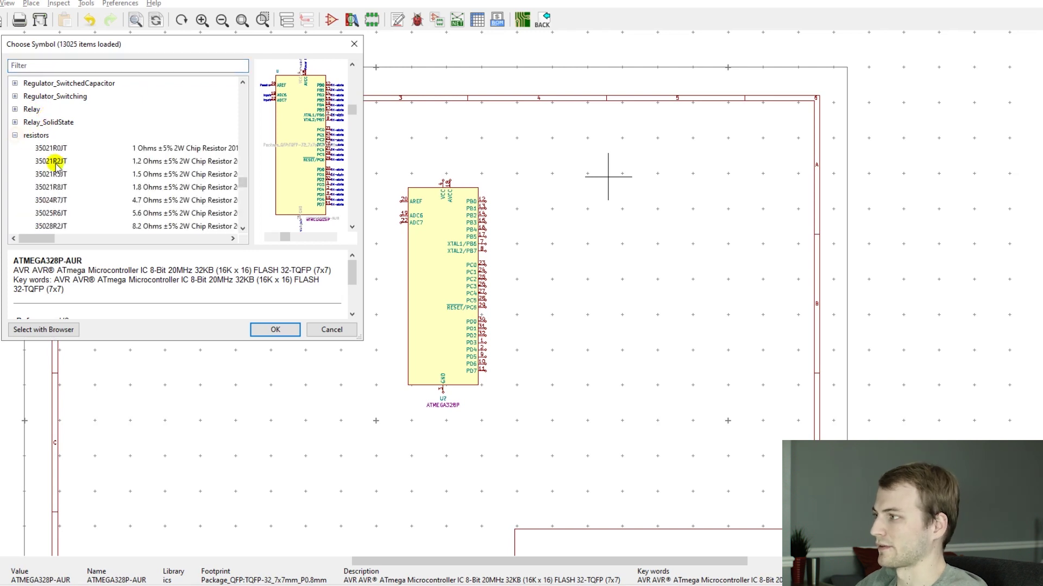
pyautogui.scroll(-10, 38, 158)
pyautogui.scroll(10, 23, 170)
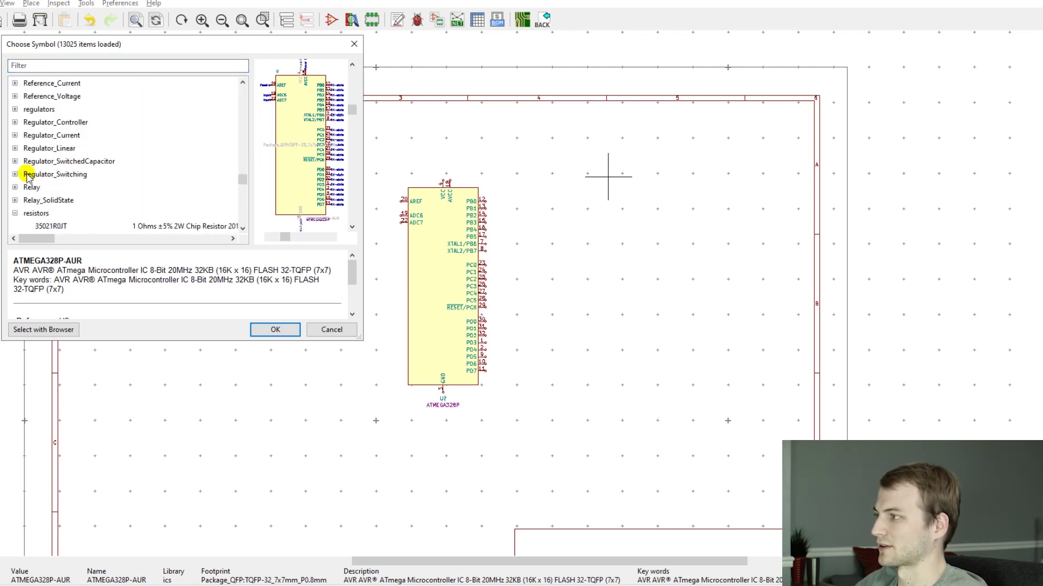
pyautogui.scroll(3, 24, 201)
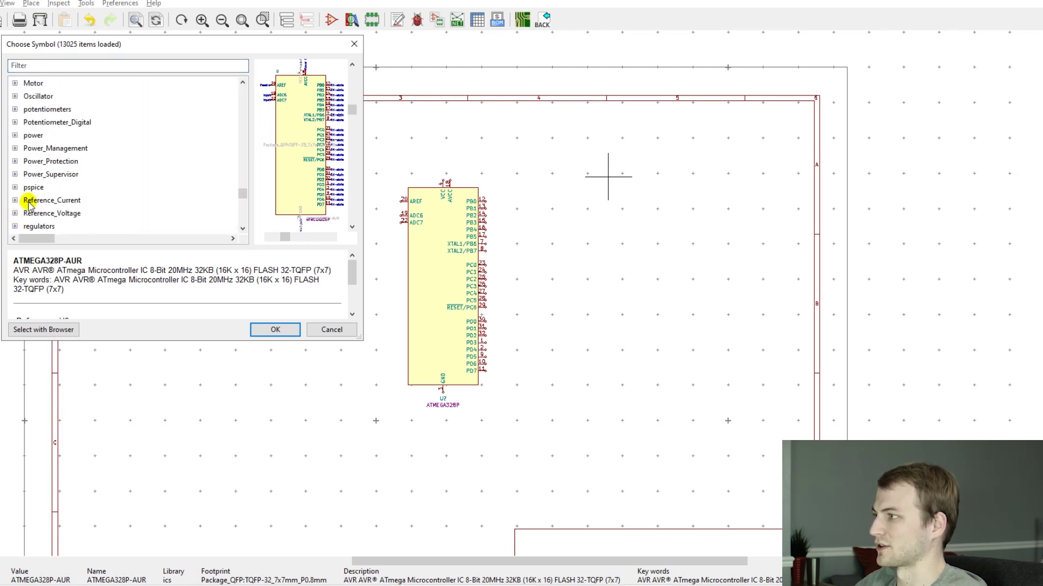
pyautogui.click(15, 227)
pyautogui.scroll(-4, 51, 200)
pyautogui.scroll(6, 51, 201)
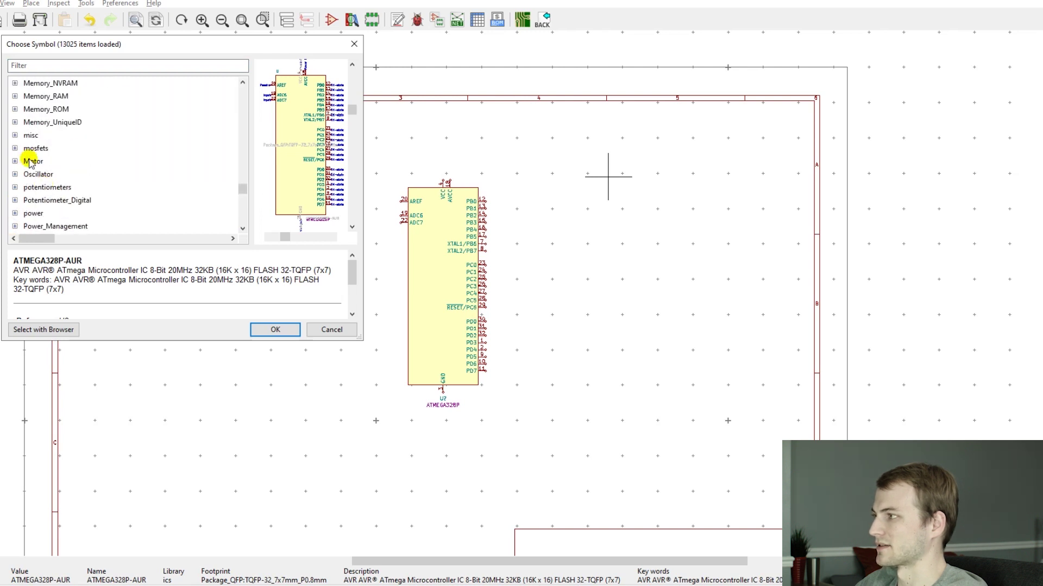
pyautogui.click(15, 135)
pyautogui.scroll(-3, 47, 170)
pyautogui.scroll(4, 49, 174)
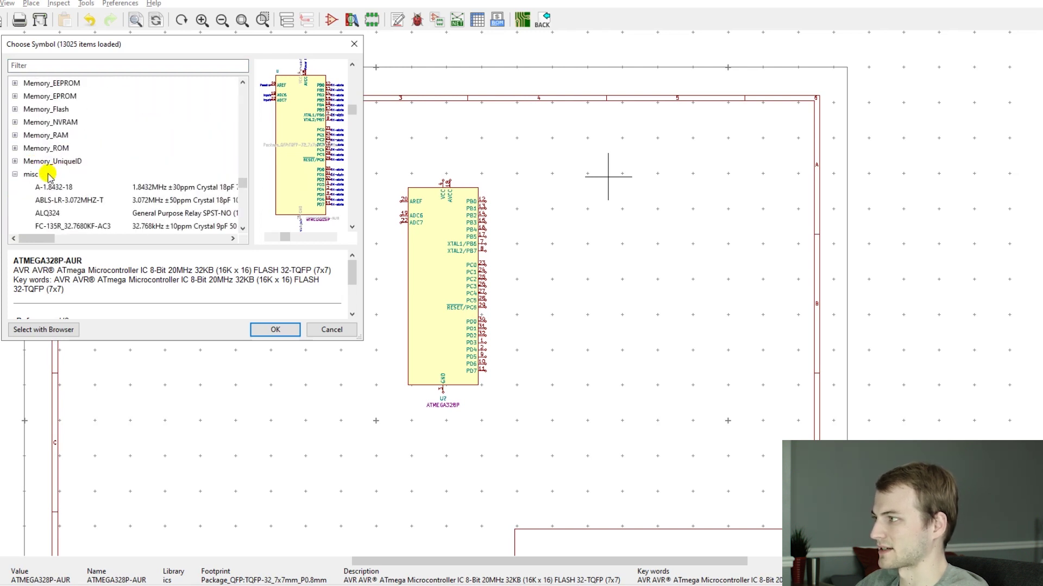
pyautogui.scroll(4, 49, 174)
pyautogui.click(323, 330)
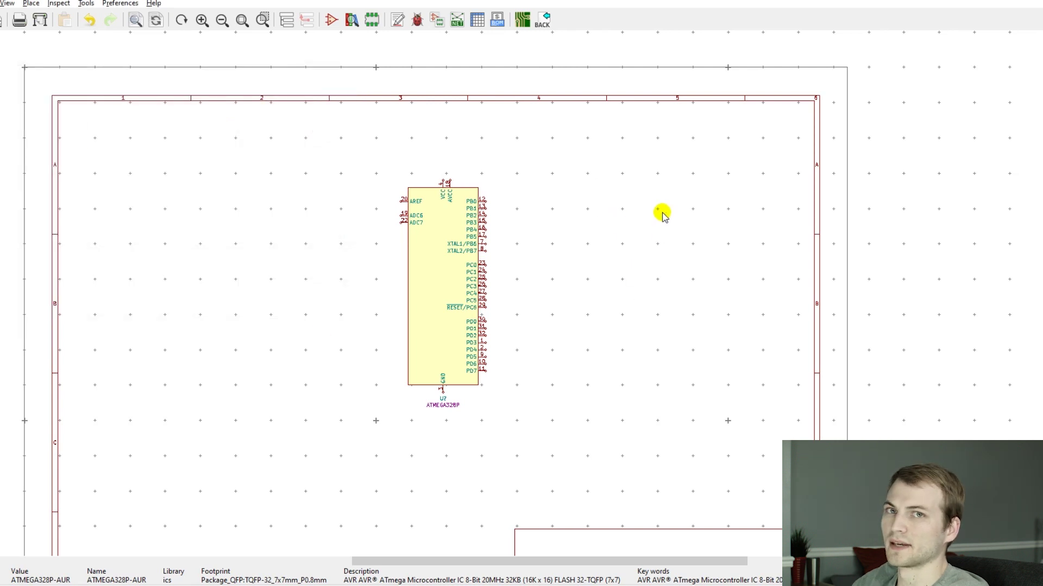
pyautogui.doubleClick(438, 280)
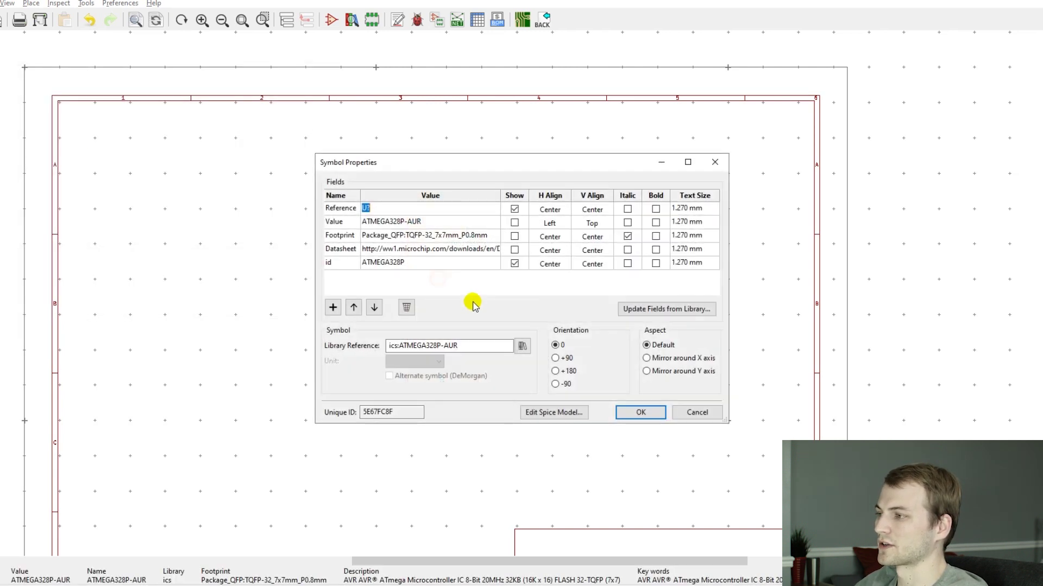
pyautogui.doubleClick(431, 223)
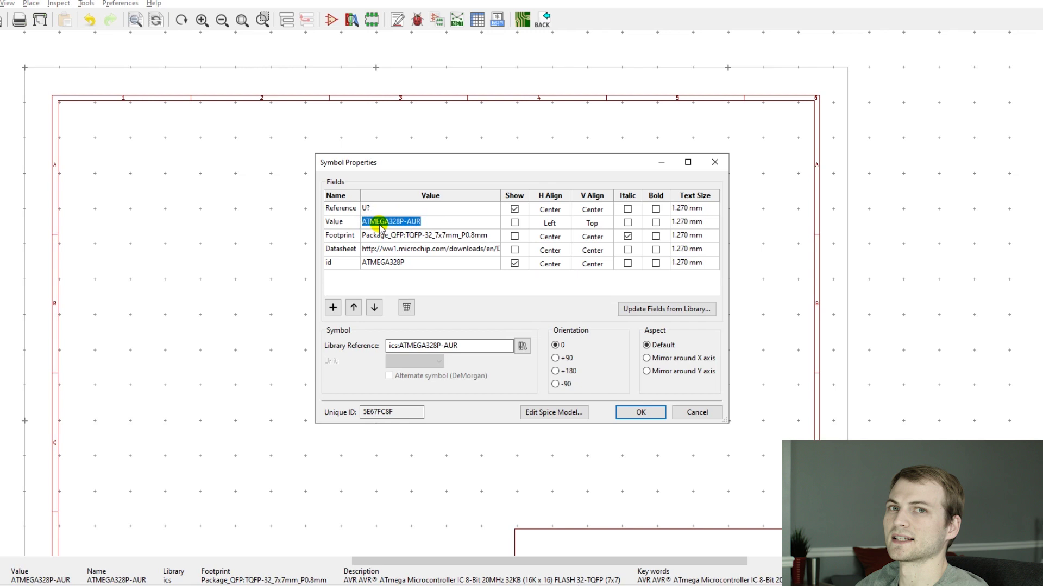
pyautogui.click(373, 262)
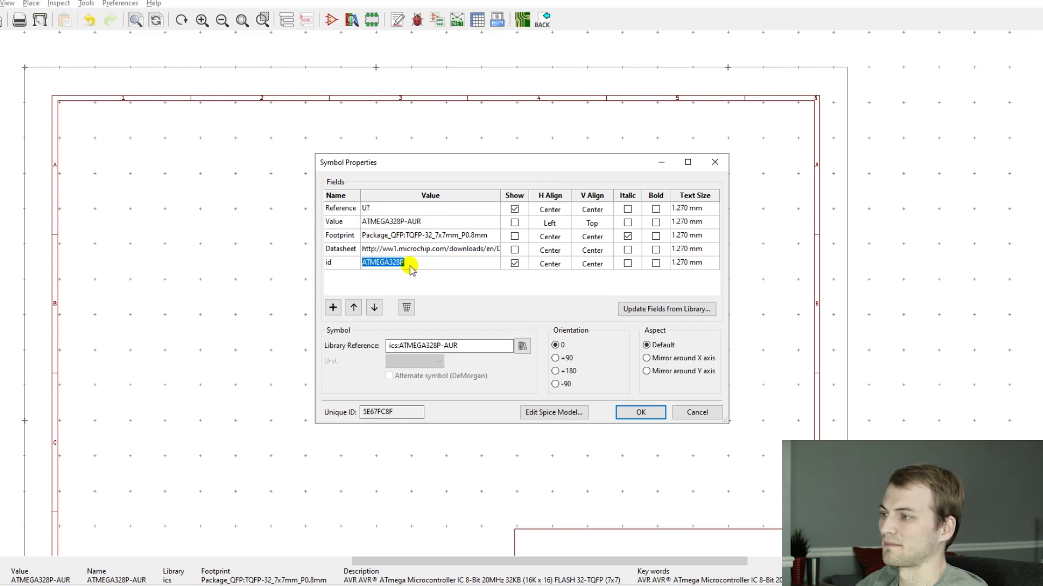
pyautogui.moveTo(533, 165); pyautogui.dragTo(812, 144)
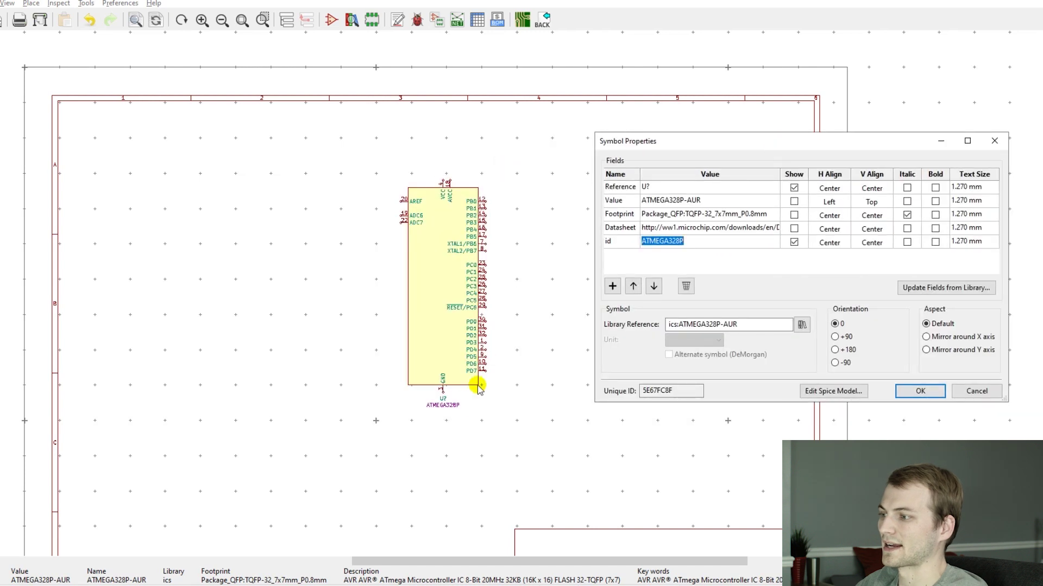
pyautogui.click(988, 391)
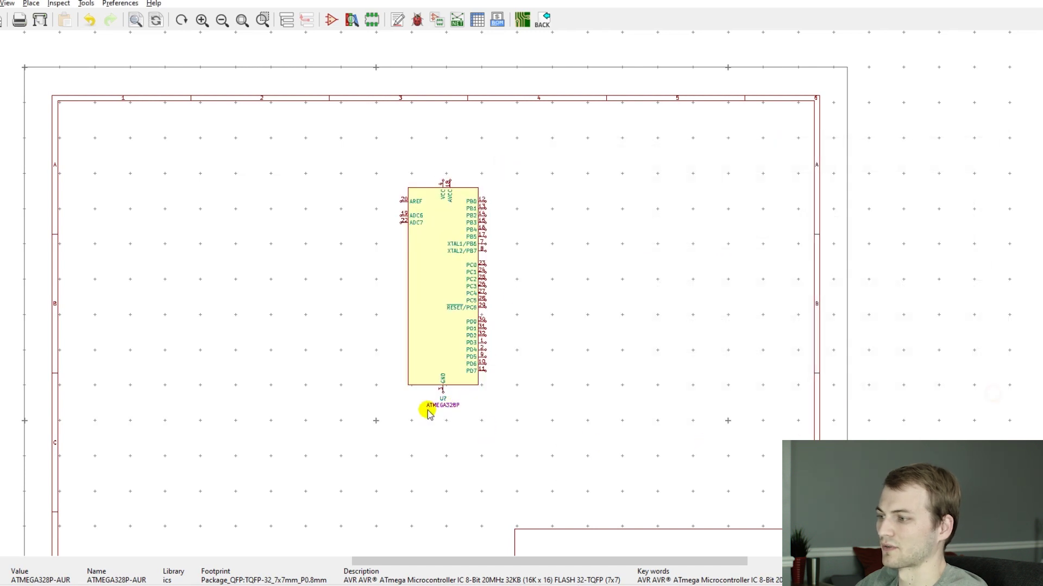
pyautogui.scroll(5, 429, 412)
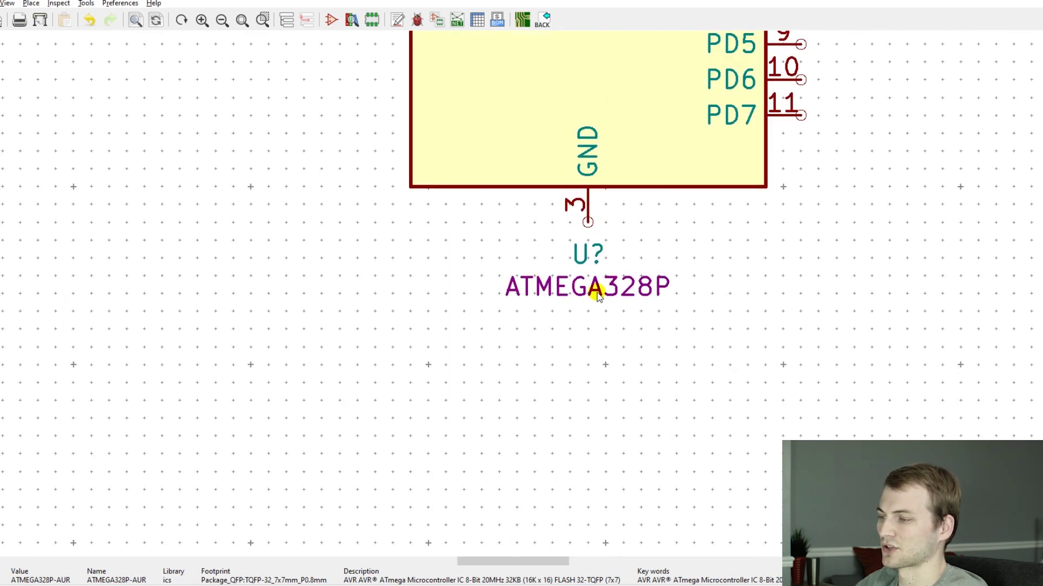
pyautogui.doubleClick(519, 109)
pyautogui.doubleClick(685, 244)
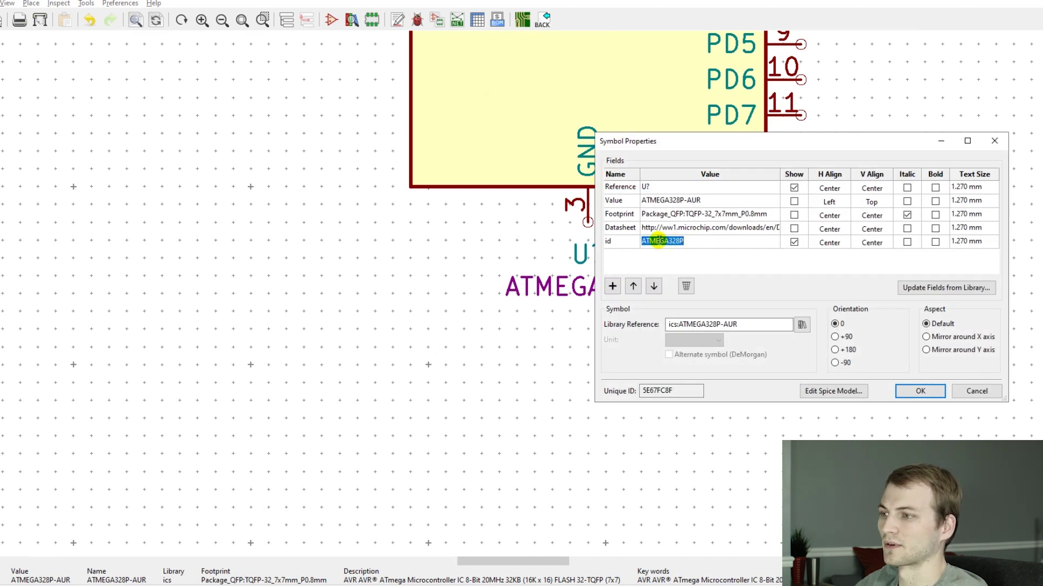
pyautogui.click(613, 286)
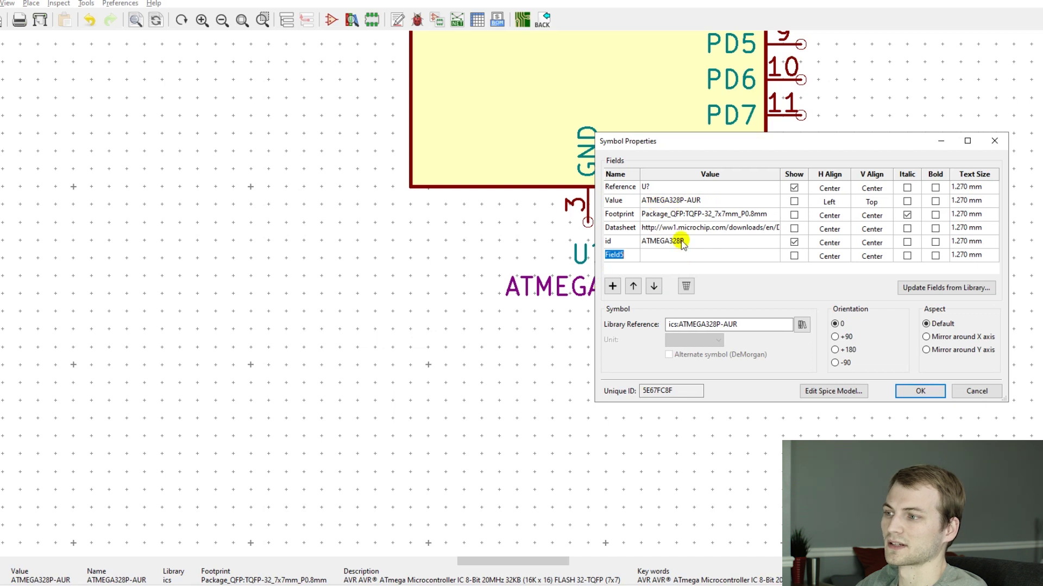
pyautogui.click(685, 286)
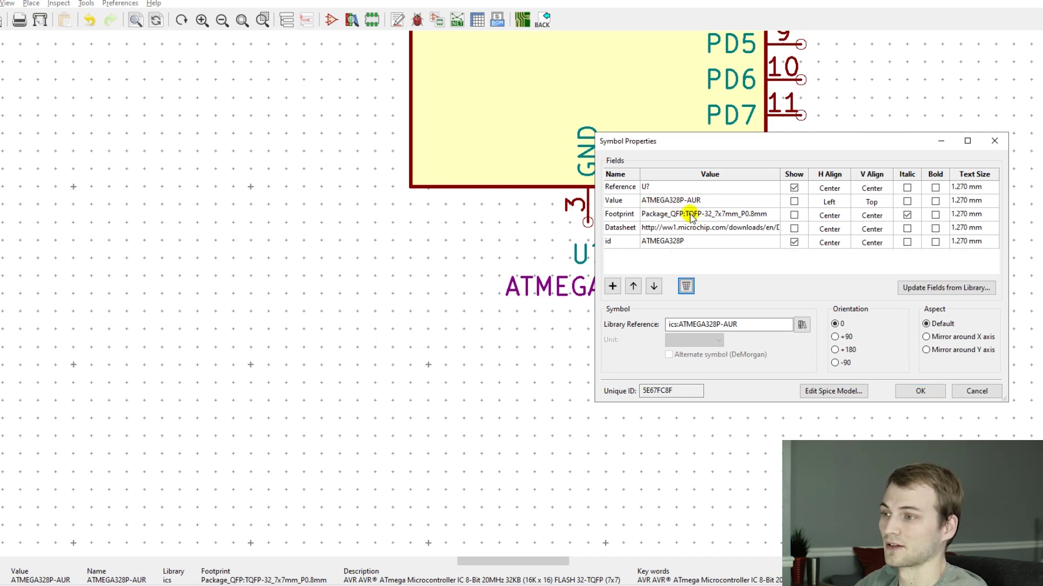
pyautogui.click(976, 391)
pyautogui.scroll(-6, 517, 291)
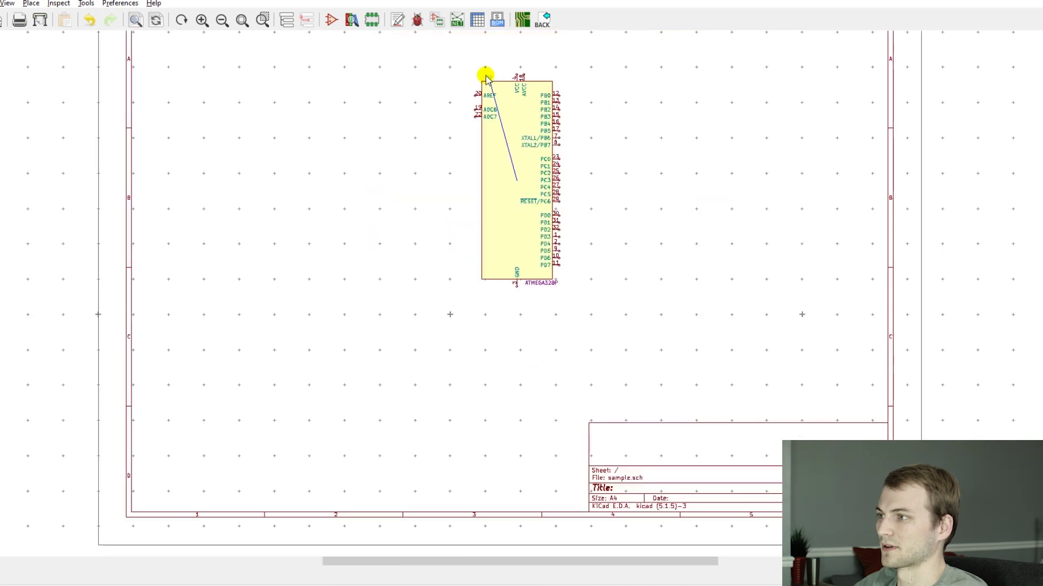
# Step: Add +5V and GND power symbols and wire them to the chip's VCC and GND pins
pyautogui.press('w')
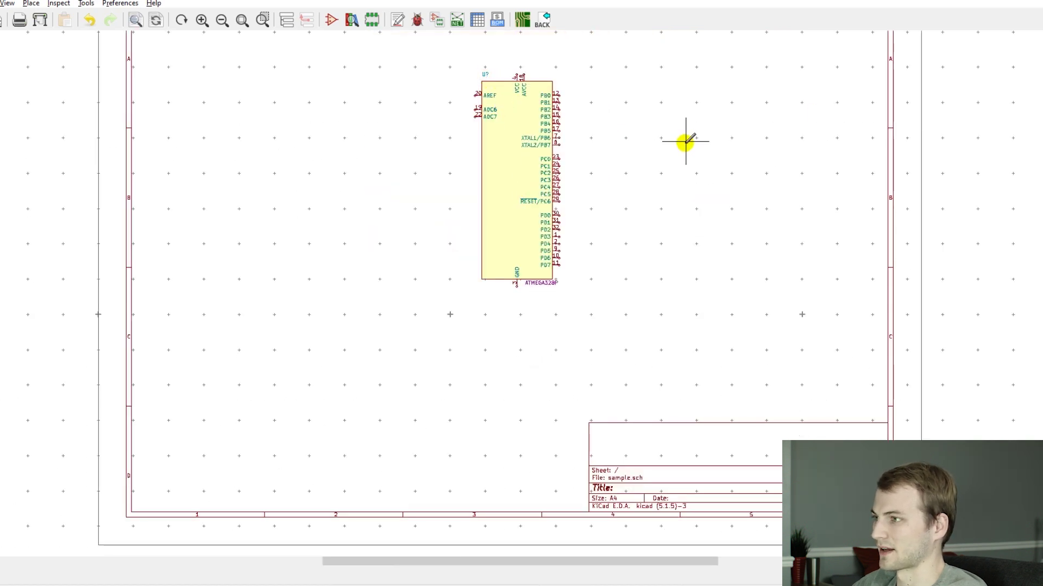
pyautogui.press('a')
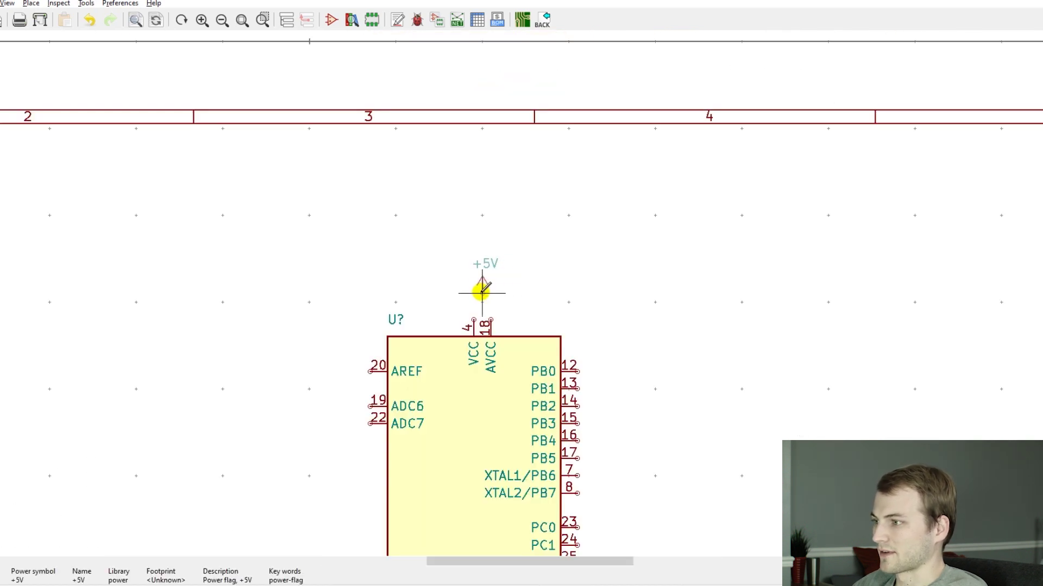
pyautogui.click(482, 286)
pyautogui.scroll(4, 489, 293)
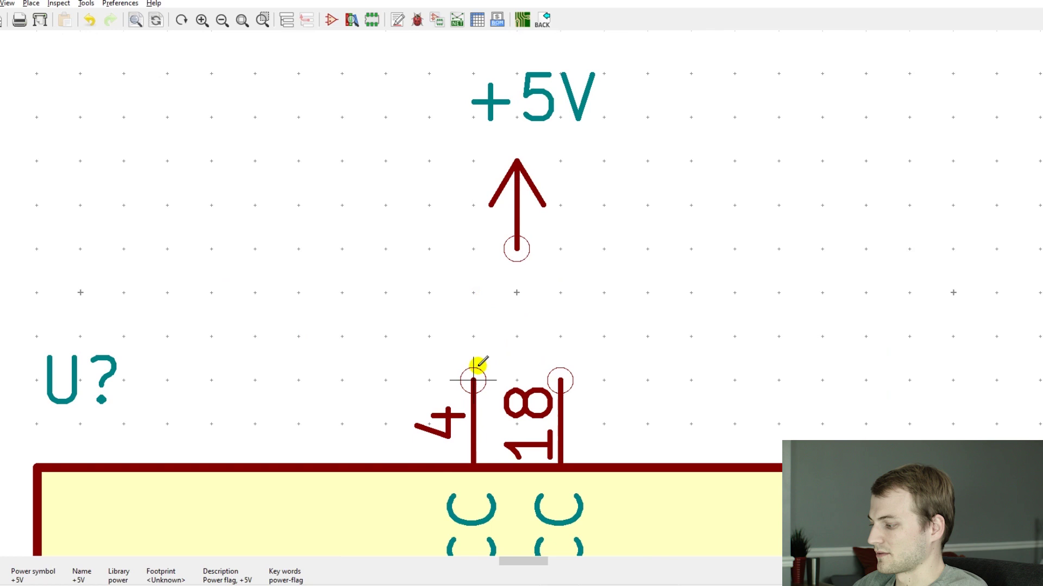
pyautogui.click(477, 367)
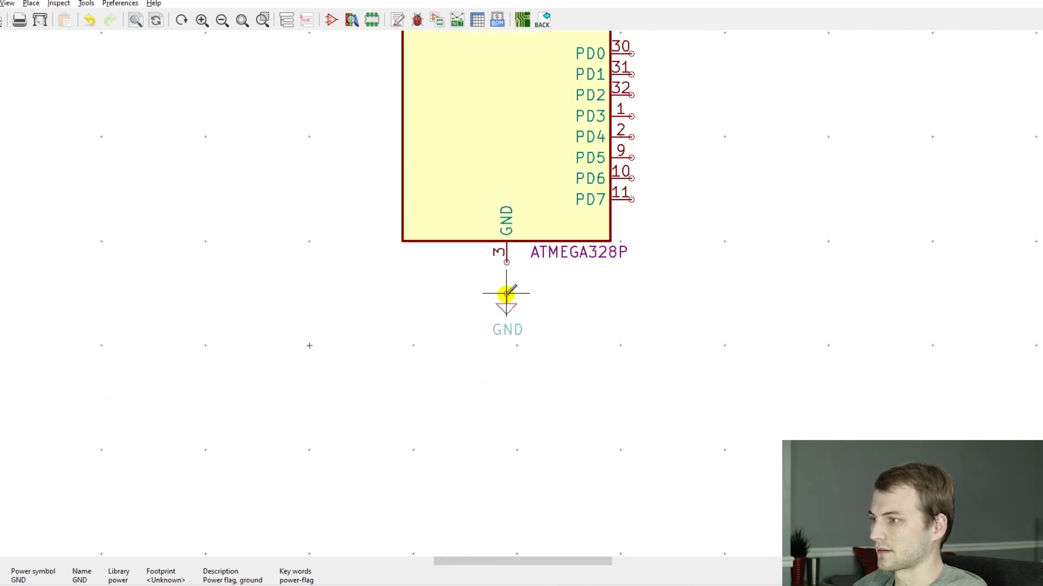
pyautogui.click(505, 294)
pyautogui.click(506, 258)
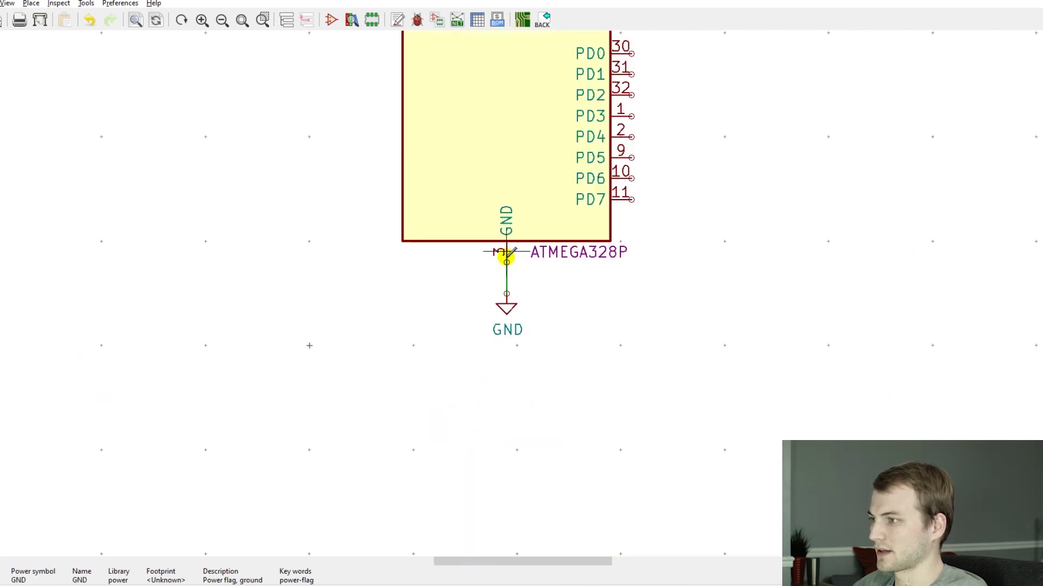
pyautogui.scroll(-5, 558, 191)
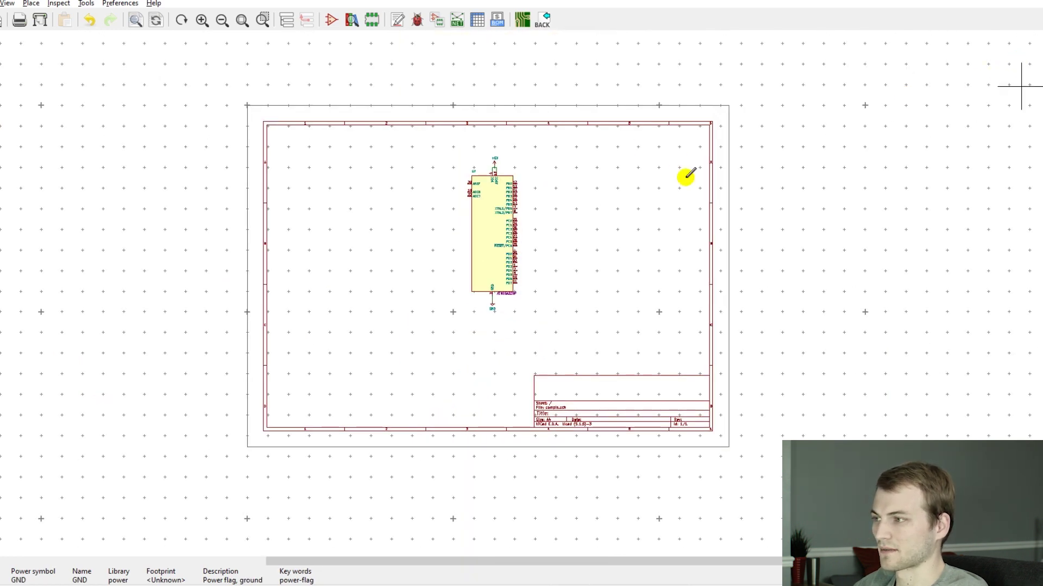
# Step: Search the capacitors library and place the 0.1uF C0805C104M5RACTU capacitor
pyautogui.write('acapca')
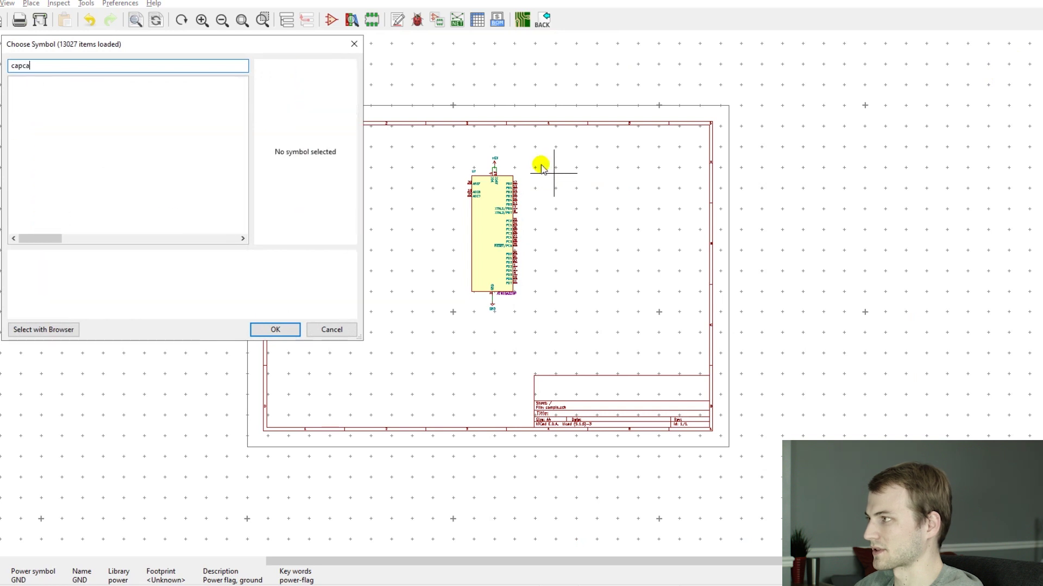
pyautogui.press('BackSpace')
pyautogui.press('BackSpace')
pyautogui.write('acitors')
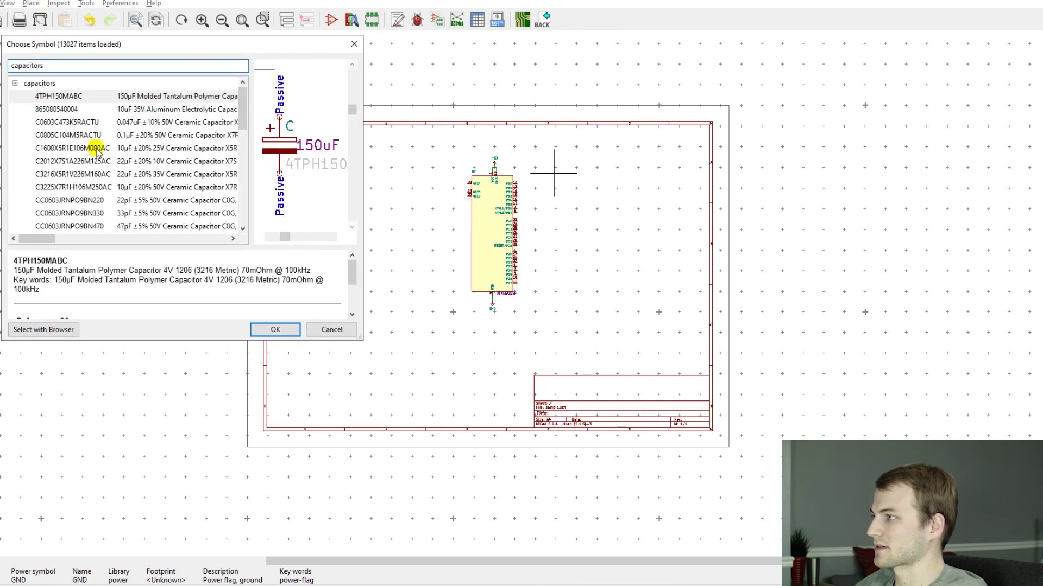
pyautogui.click(87, 136)
pyautogui.click(256, 333)
pyautogui.scroll(5, 505, 164)
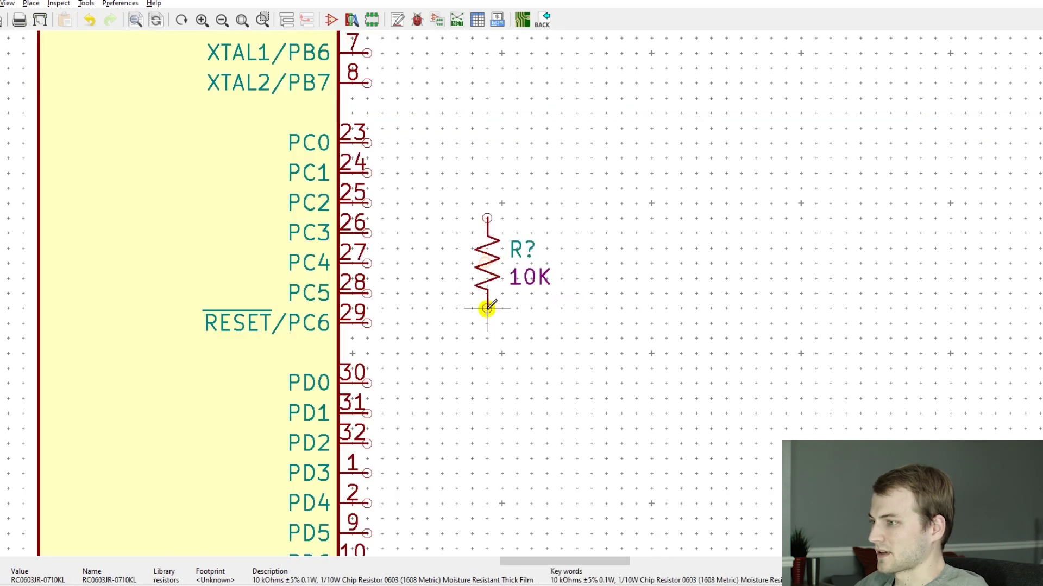
# Step: Wire the 10K resistor to RESET/PC6 (pin 29) and put a +5V symbol above it
pyautogui.press('w')
pyautogui.press('Escape')
pyautogui.press('w')
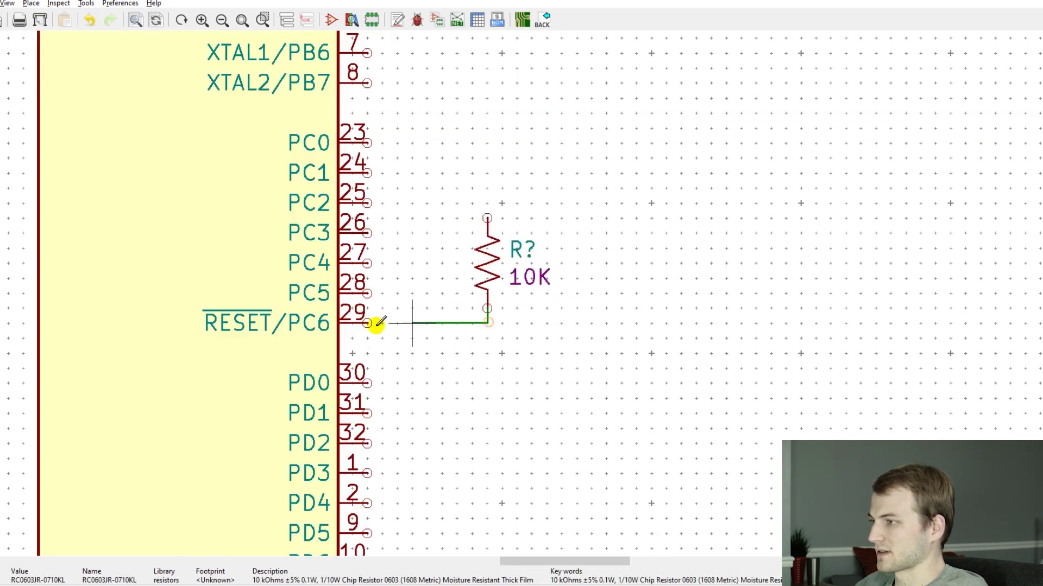
pyautogui.scroll(-4, 474, 255)
pyautogui.press('c')
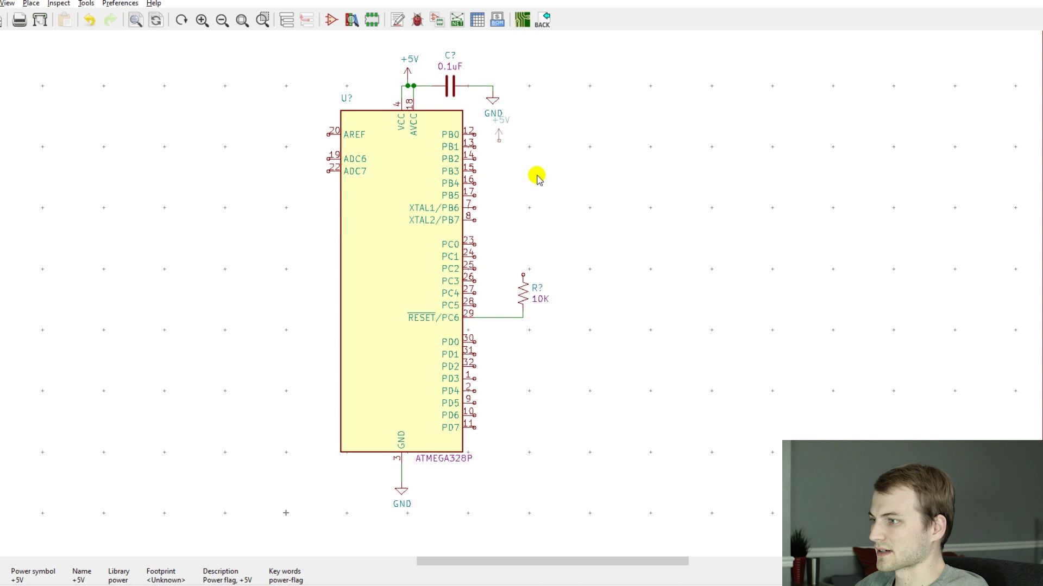
pyautogui.scroll(4, 535, 174)
pyautogui.click(516, 297)
pyautogui.scroll(-4, 511, 290)
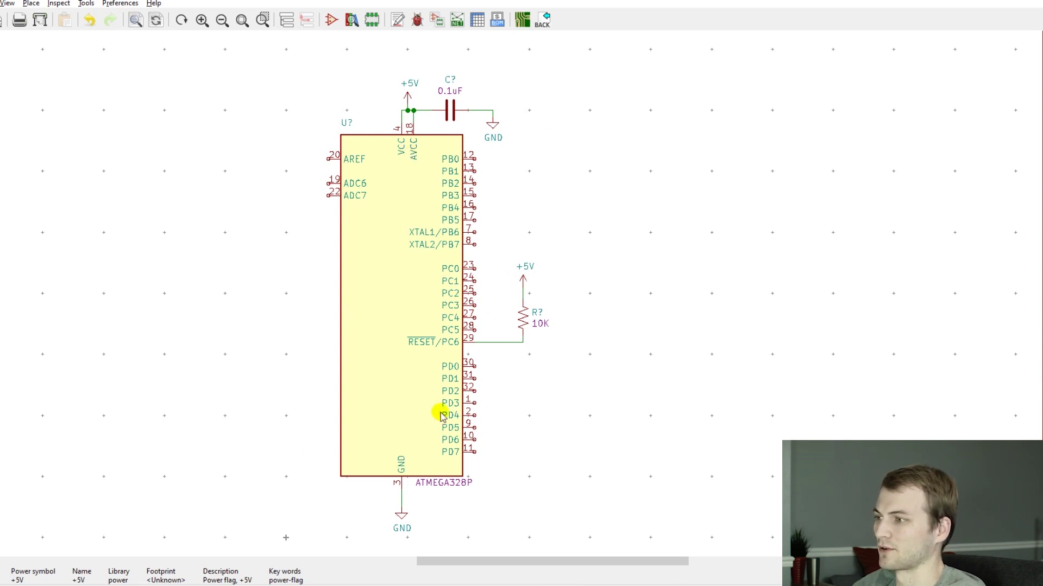
pyautogui.scroll(3, 521, 307)
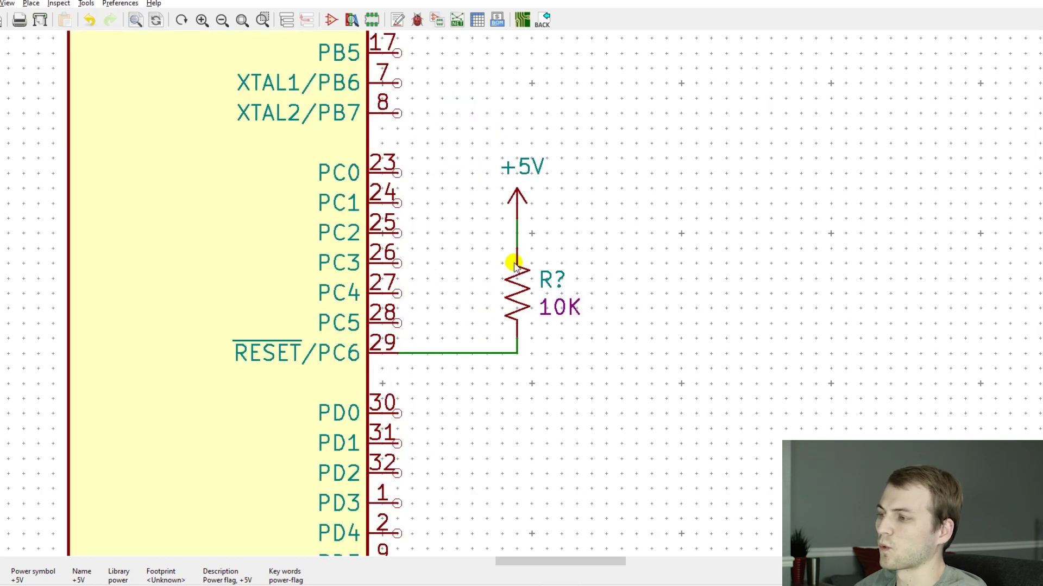
pyautogui.doubleClick(520, 290)
pyautogui.moveTo(697, 142); pyautogui.dragTo(508, 88)
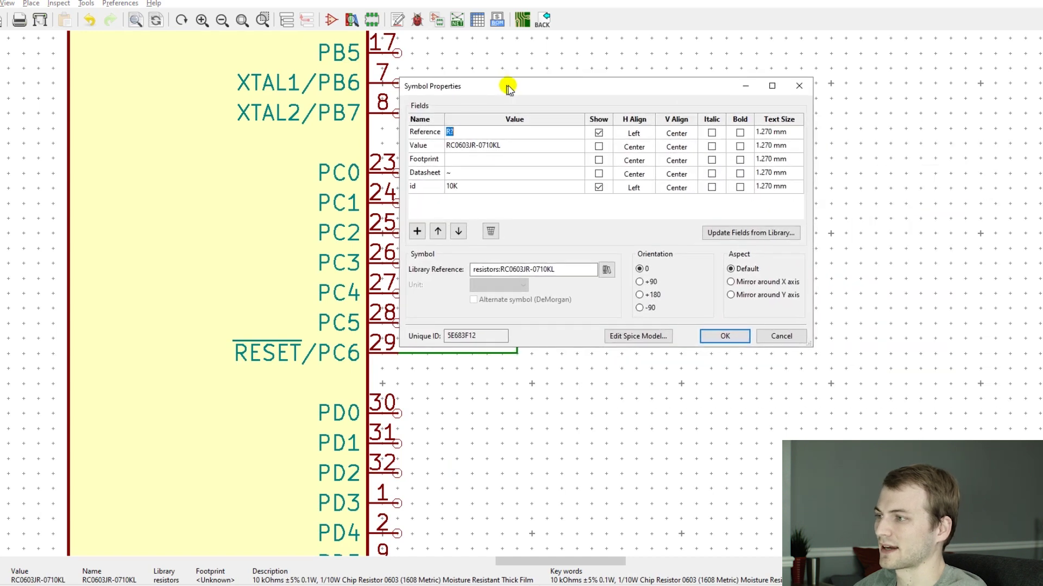
pyautogui.click(782, 336)
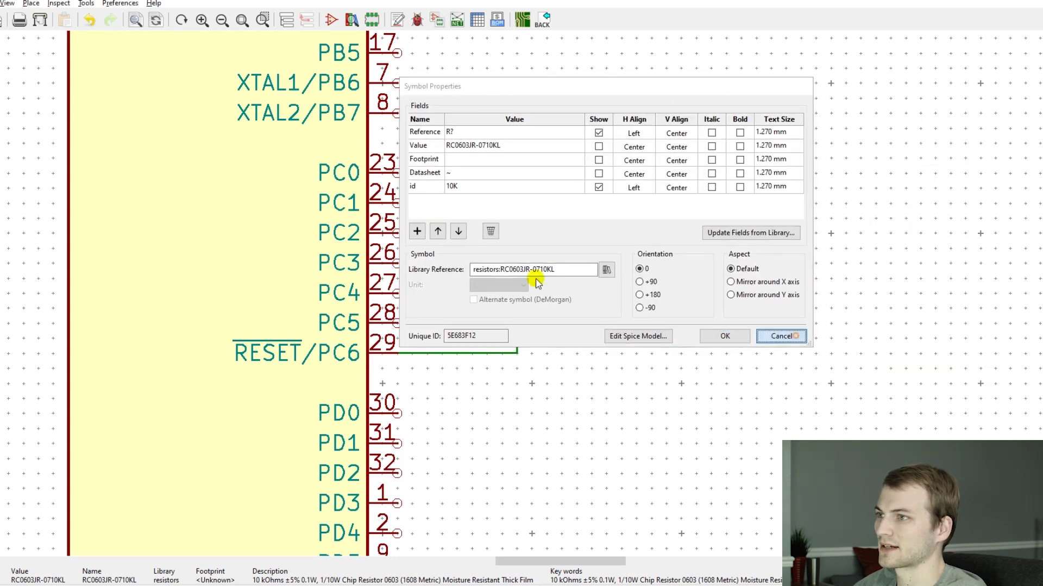
pyautogui.click(331, 20)
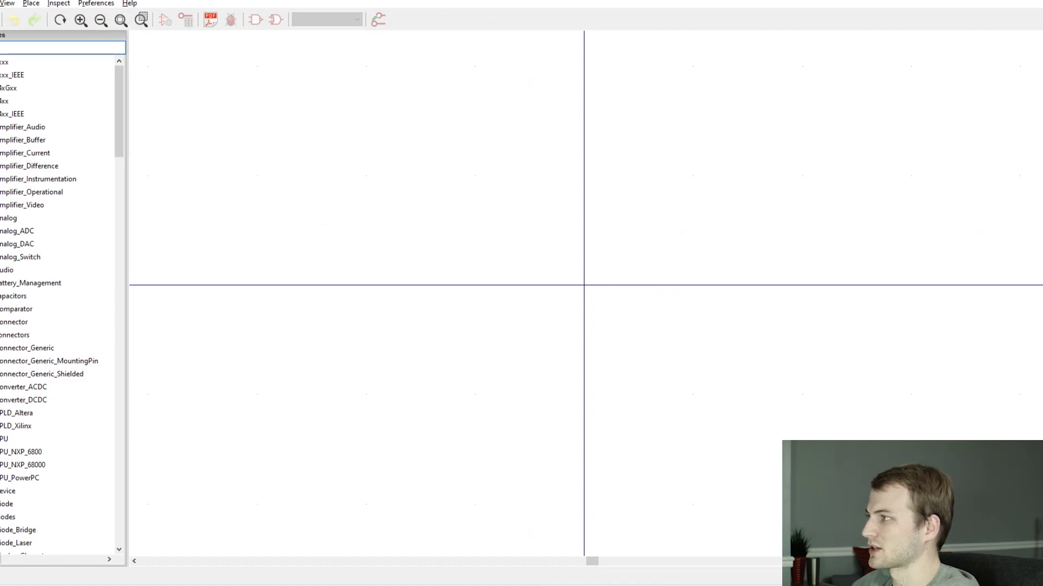
pyautogui.write('resistors')
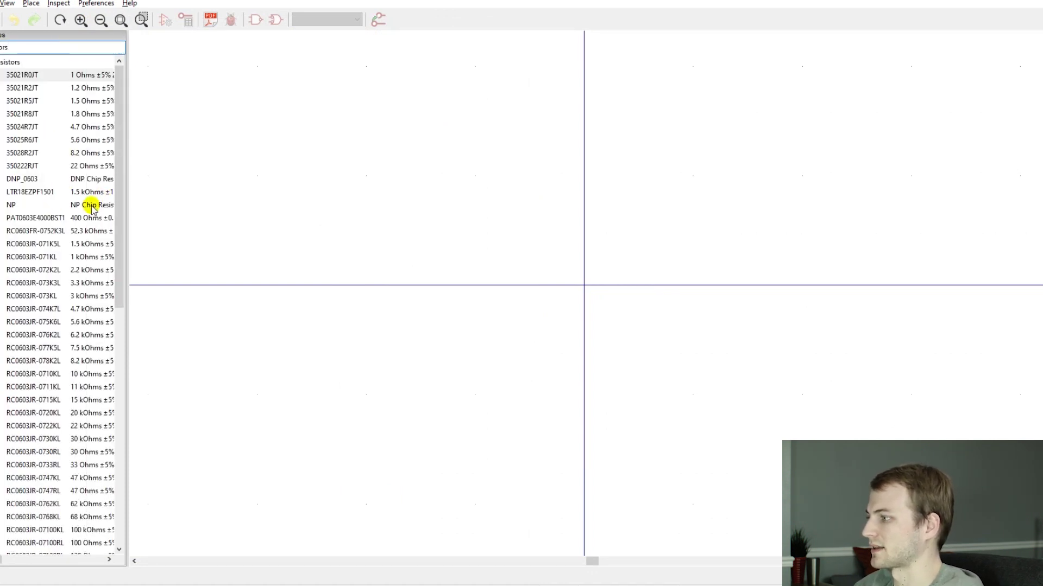
pyautogui.click(45, 374)
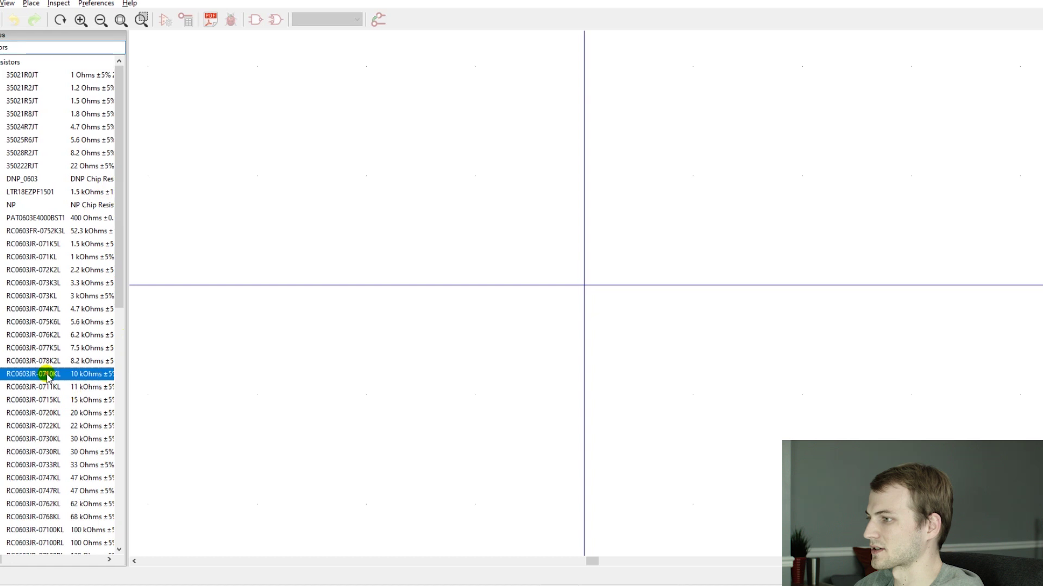
pyautogui.click(184, 20)
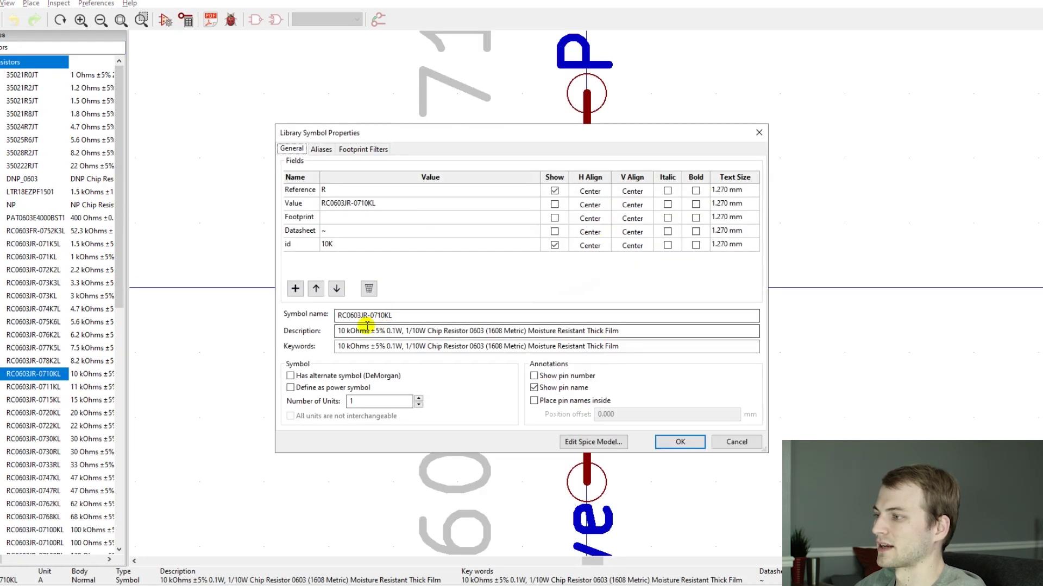
pyautogui.doubleClick(356, 330)
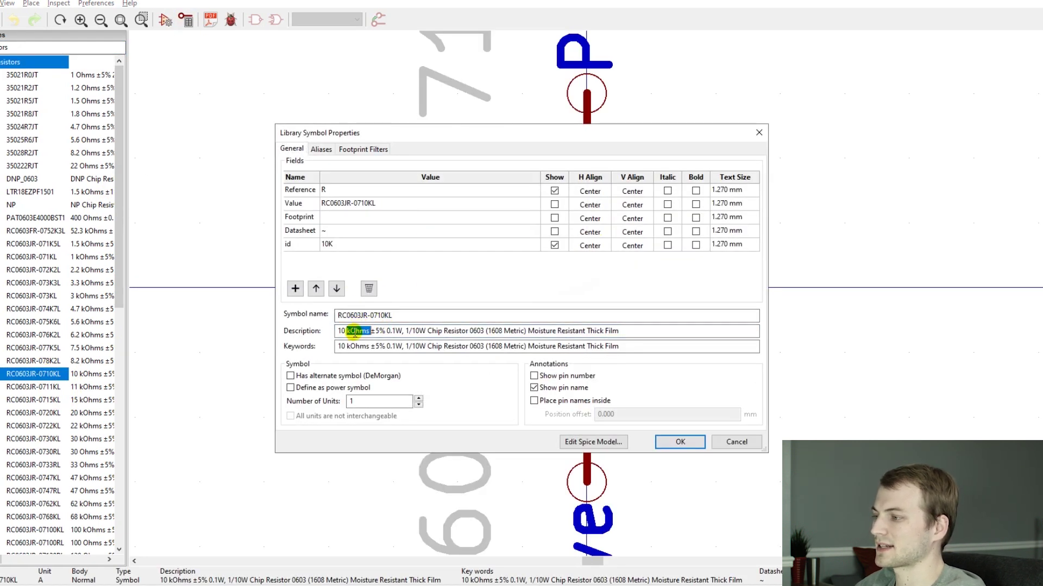
pyautogui.click(357, 347)
pyautogui.click(358, 348)
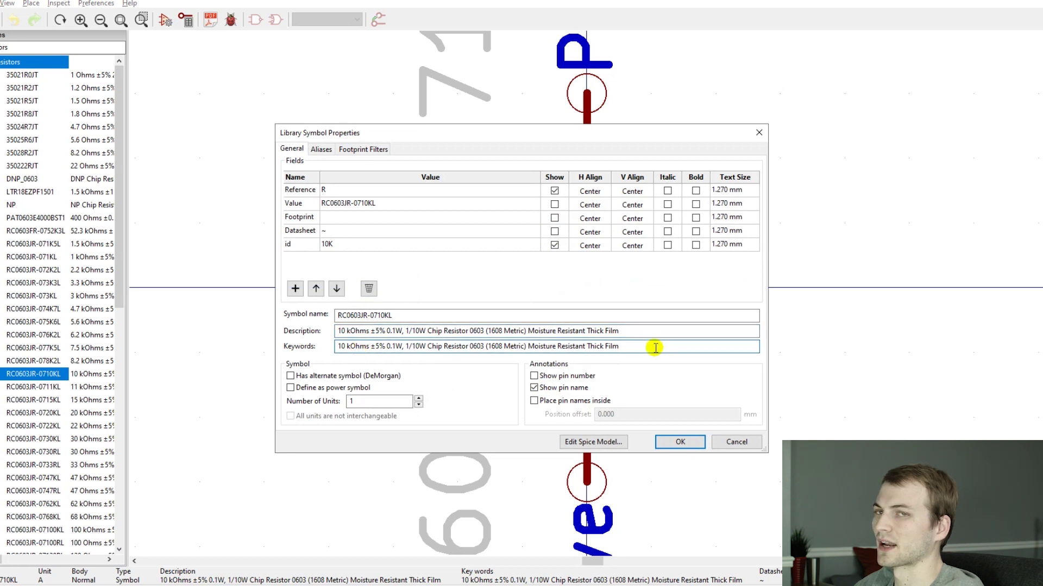
pyautogui.moveTo(619, 331); pyautogui.dragTo(346, 335)
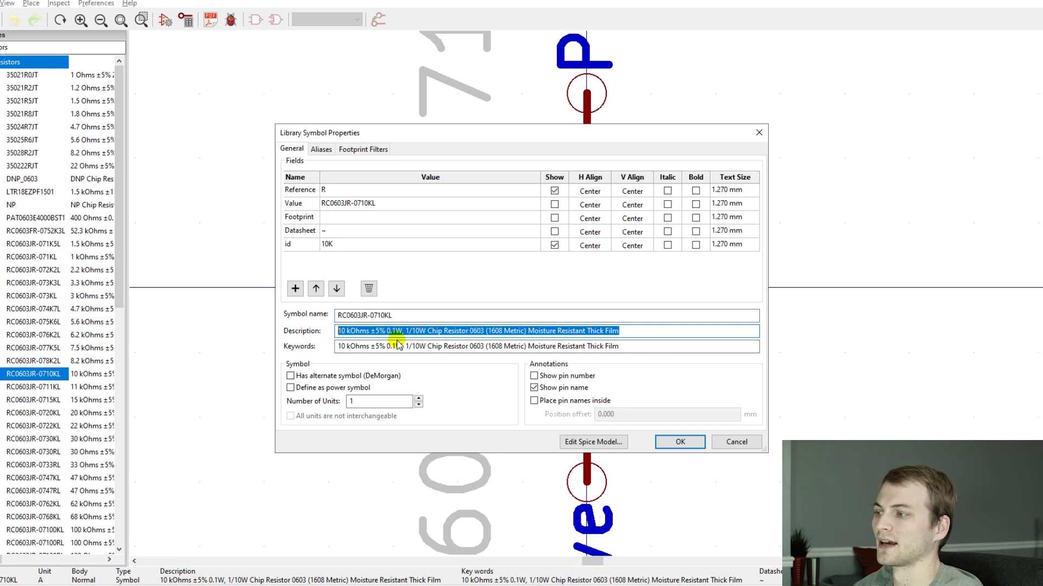
pyautogui.click(348, 332)
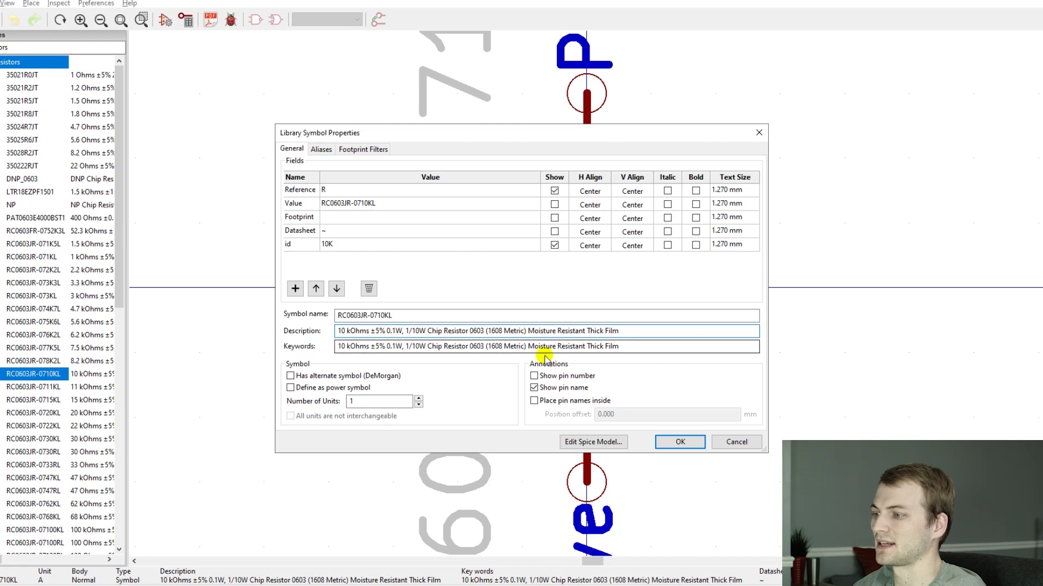
pyautogui.click(731, 442)
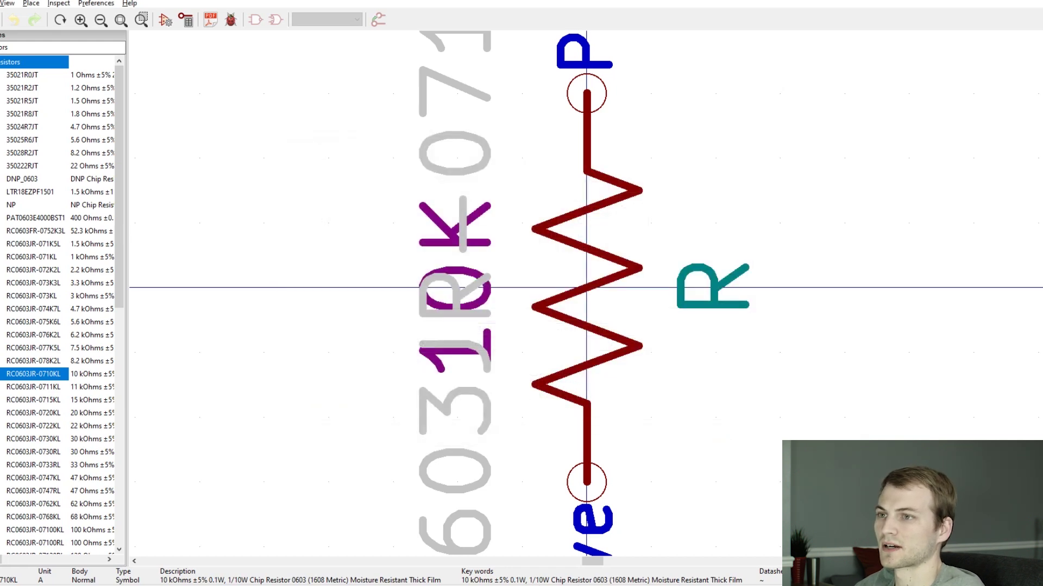
pyautogui.hotkey('alt', 'Tab')
pyautogui.click(709, 231)
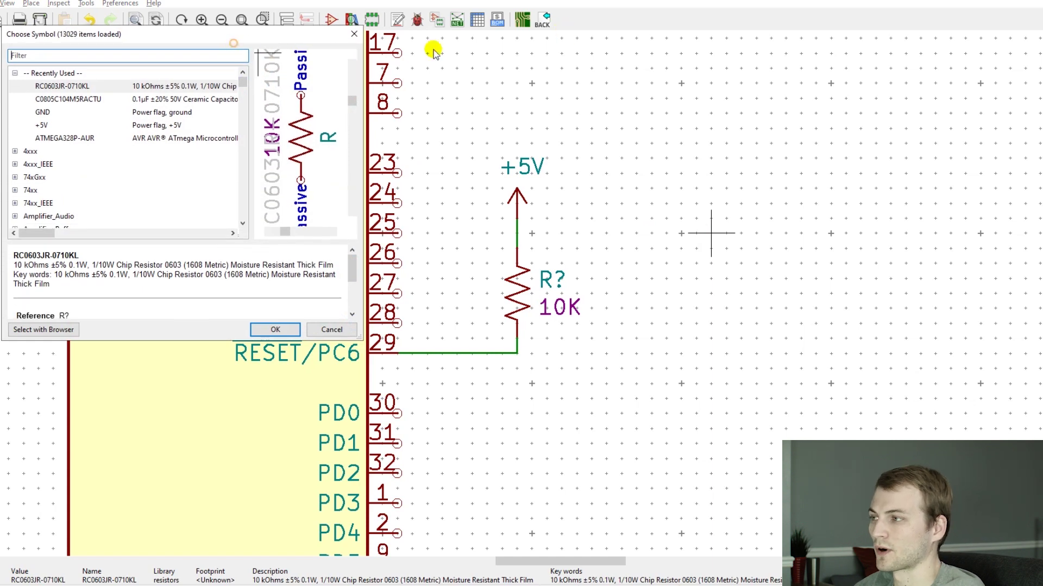
pyautogui.moveTo(222, 37); pyautogui.dragTo(722, 42)
pyautogui.click(567, 58)
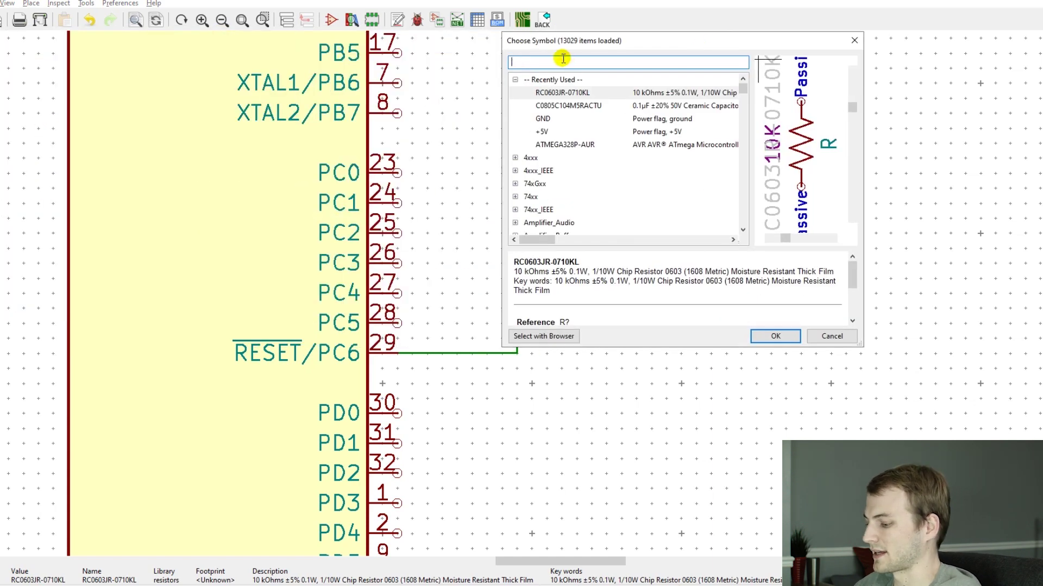
pyautogui.write('1/10w')
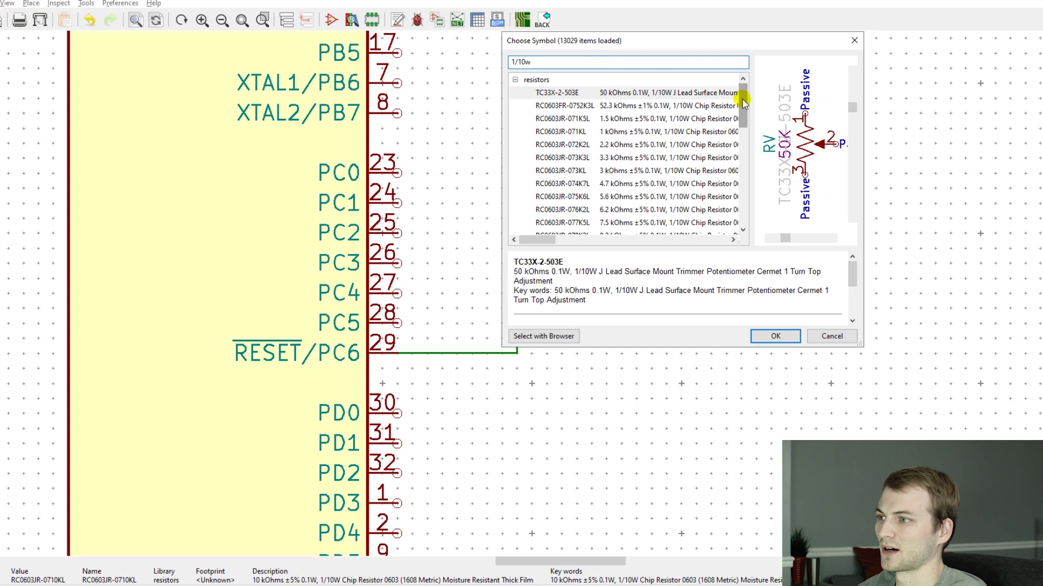
pyautogui.moveTo(743, 102); pyautogui.dragTo(736, 66)
pyautogui.write('06')
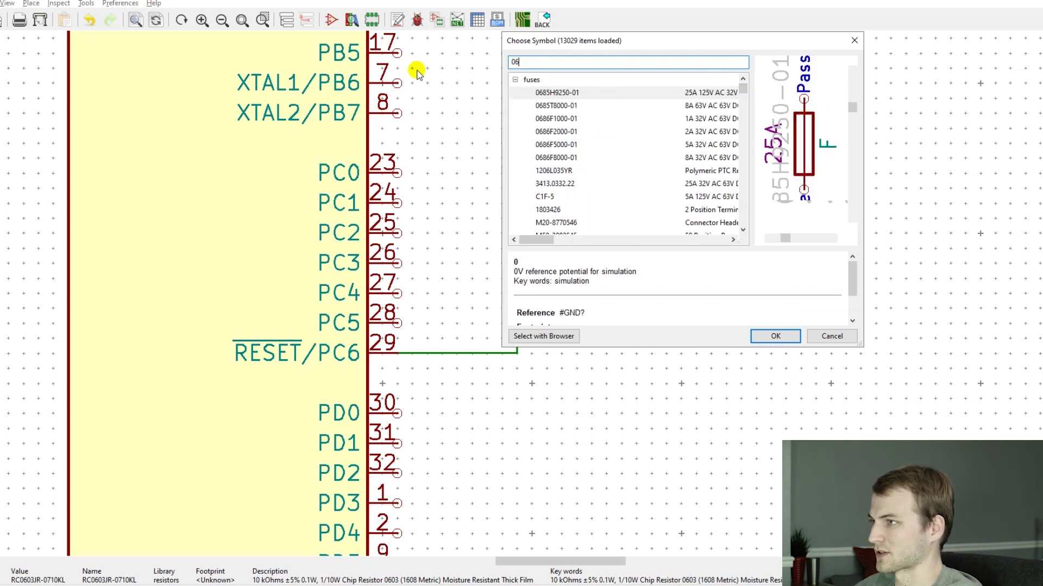
pyautogui.write('03')
pyautogui.moveTo(742, 98); pyautogui.dragTo(719, 219)
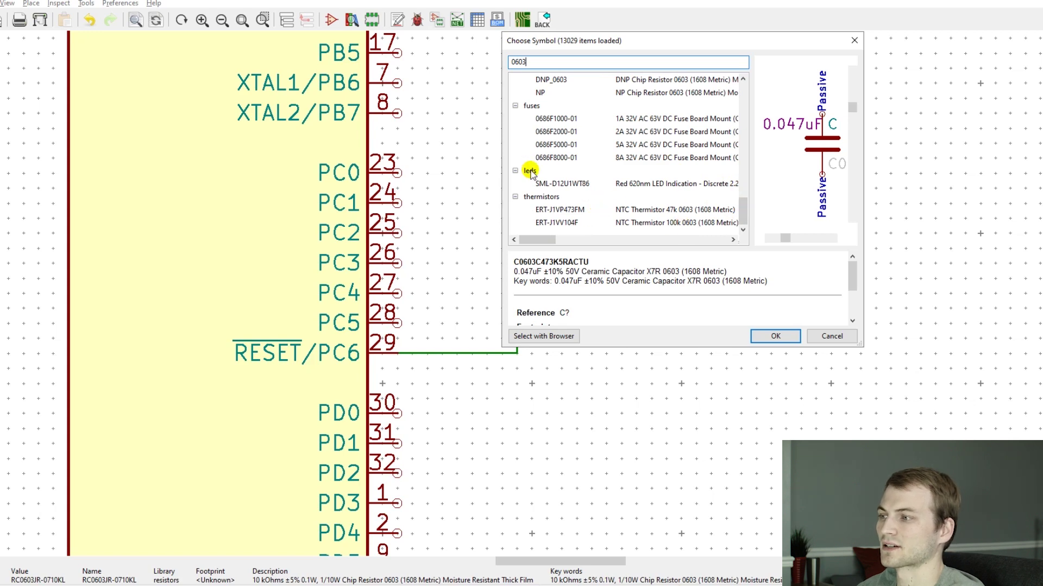
pyautogui.moveTo(744, 204); pyautogui.dragTo(744, 81)
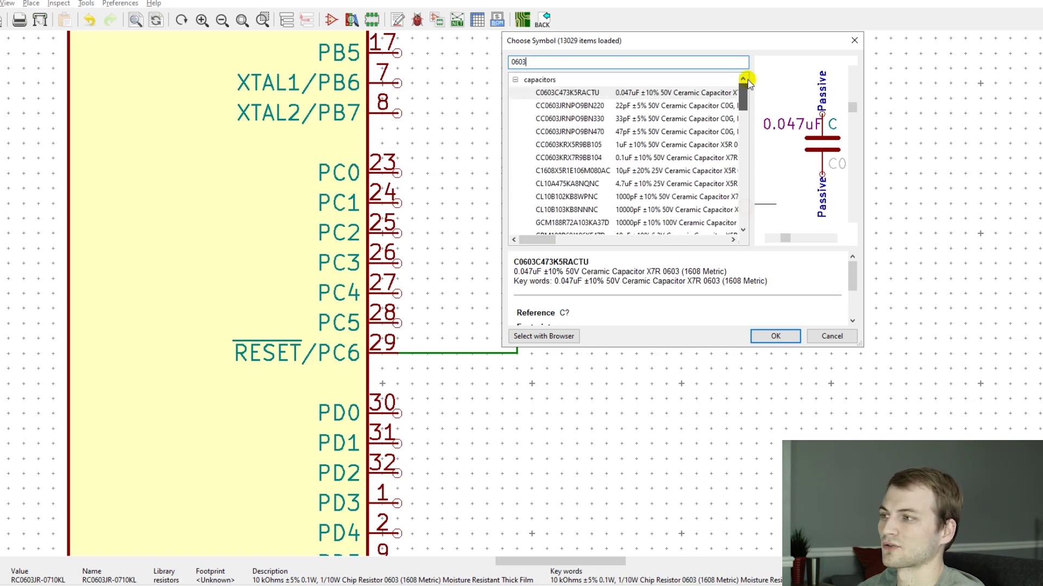
pyautogui.write('10k')
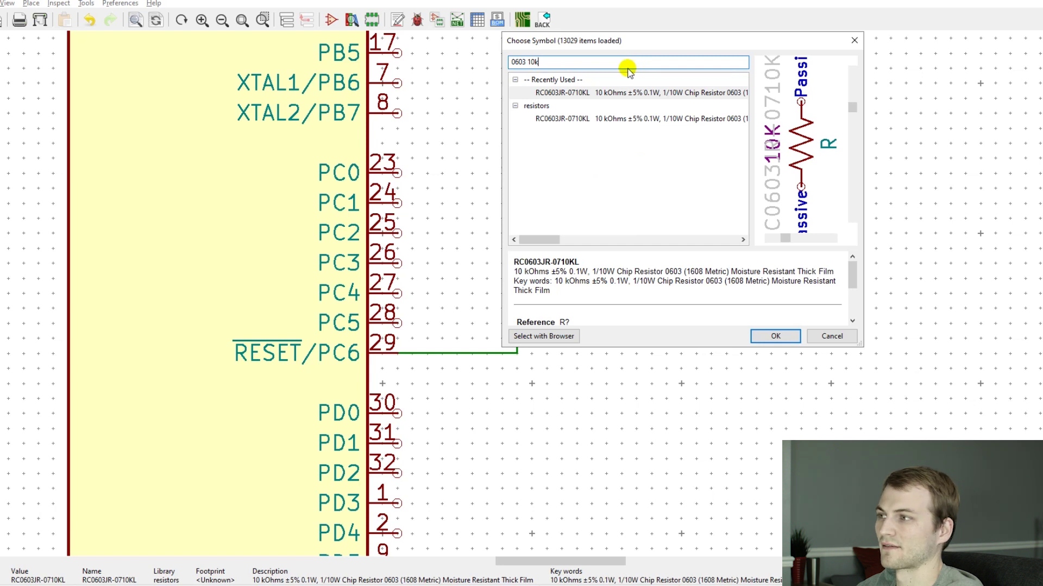
pyautogui.click(826, 337)
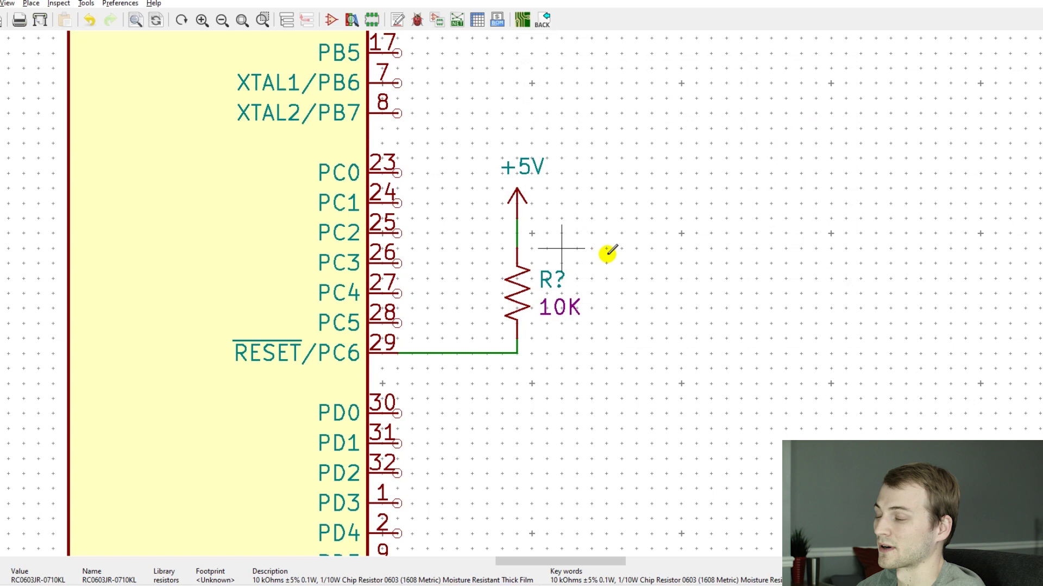
pyautogui.scroll(-3, 614, 233)
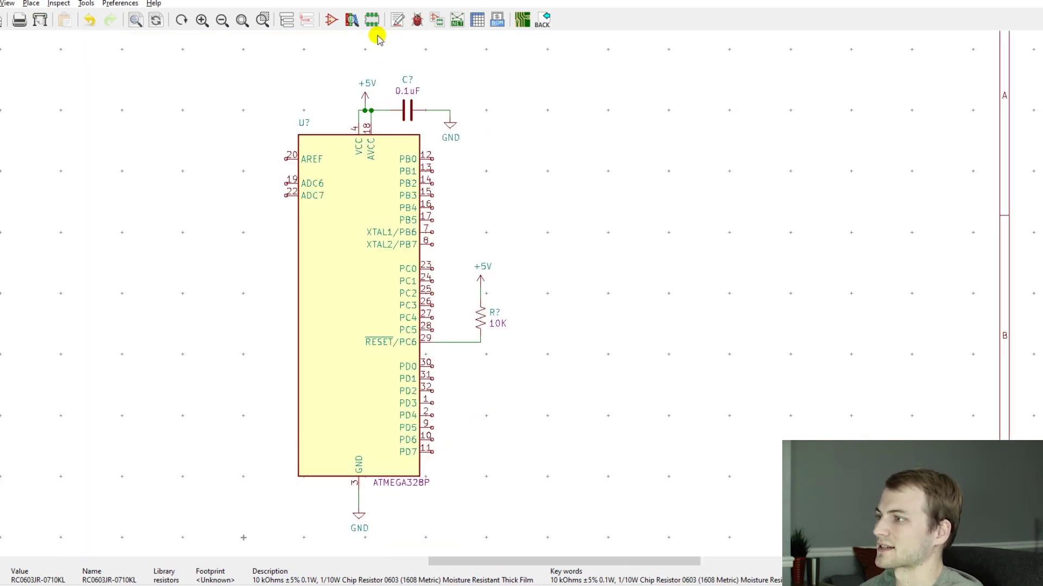
pyautogui.scroll(-1, 472, 344)
pyautogui.scroll(1, 517, 294)
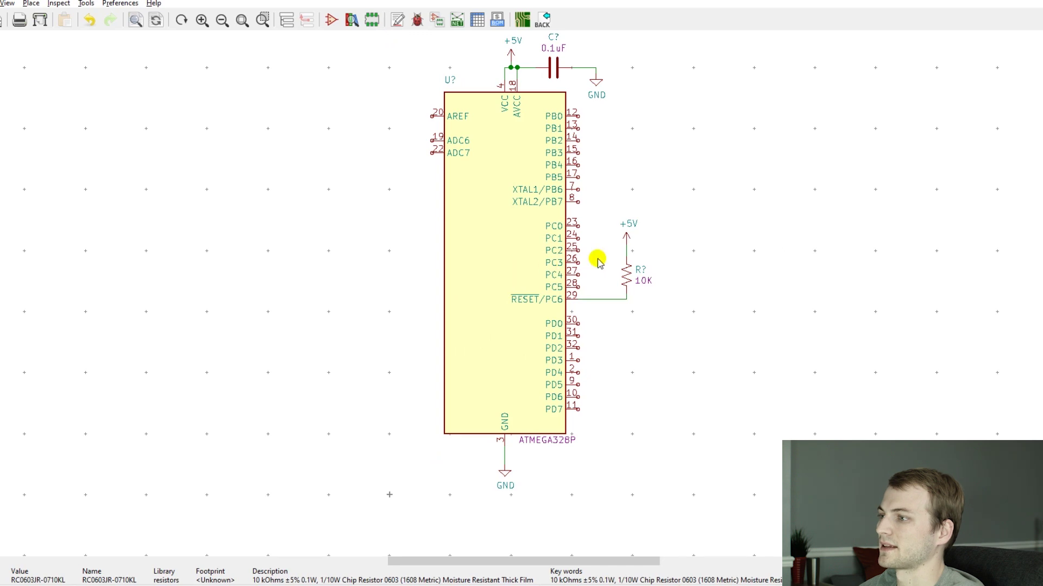
pyautogui.moveTo(598, 261); pyautogui.dragTo(464, 260, button='middle')
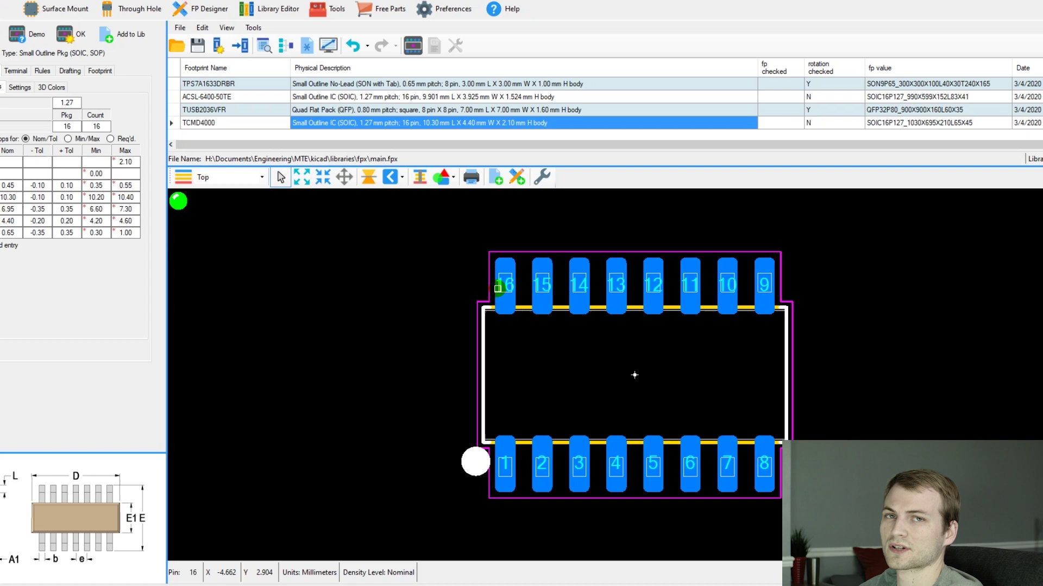
# Step: Enlarge the footprint table, select CHIP_0603 and open its KiCad Create Footprint settings
pyautogui.scroll(3, 350, 97)
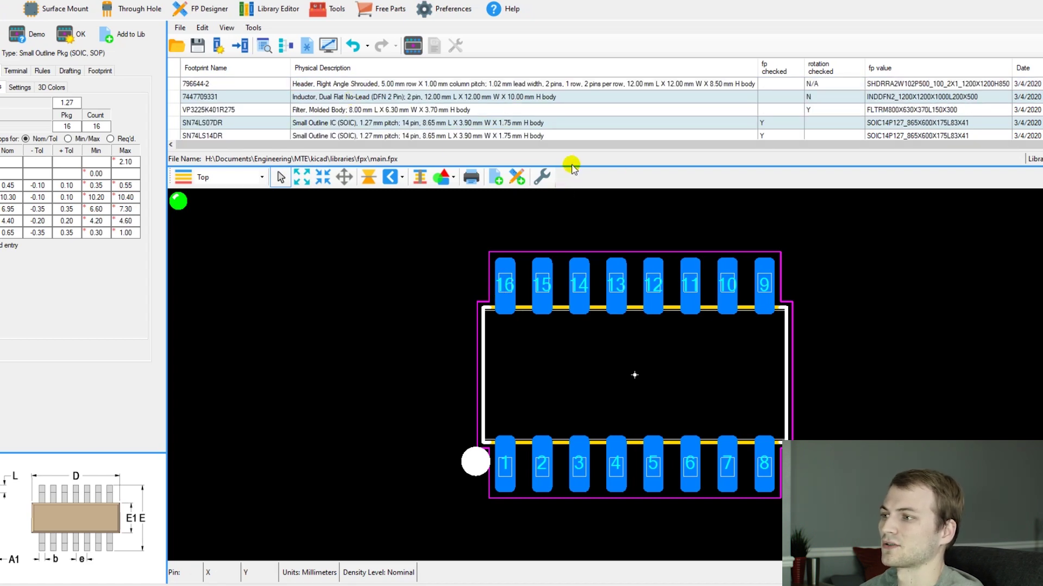
pyautogui.moveTo(572, 172); pyautogui.dragTo(581, 276)
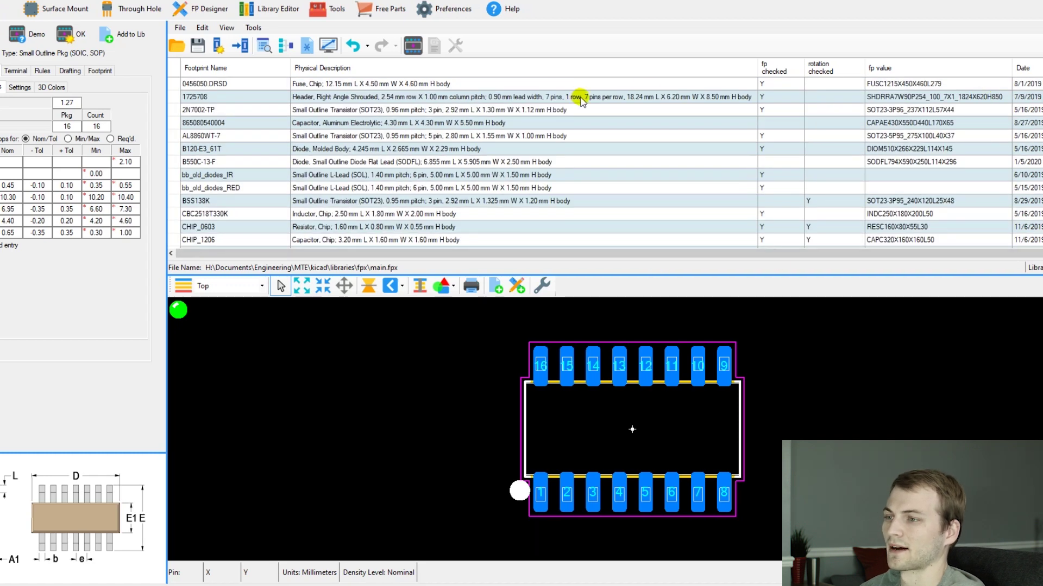
pyautogui.scroll(-2, 551, 133)
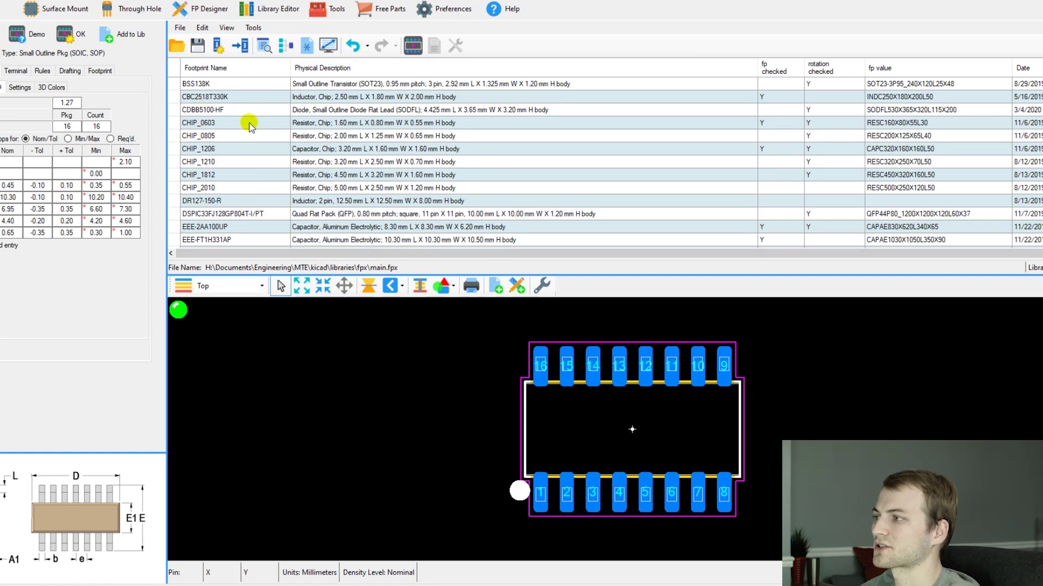
pyautogui.click(233, 125)
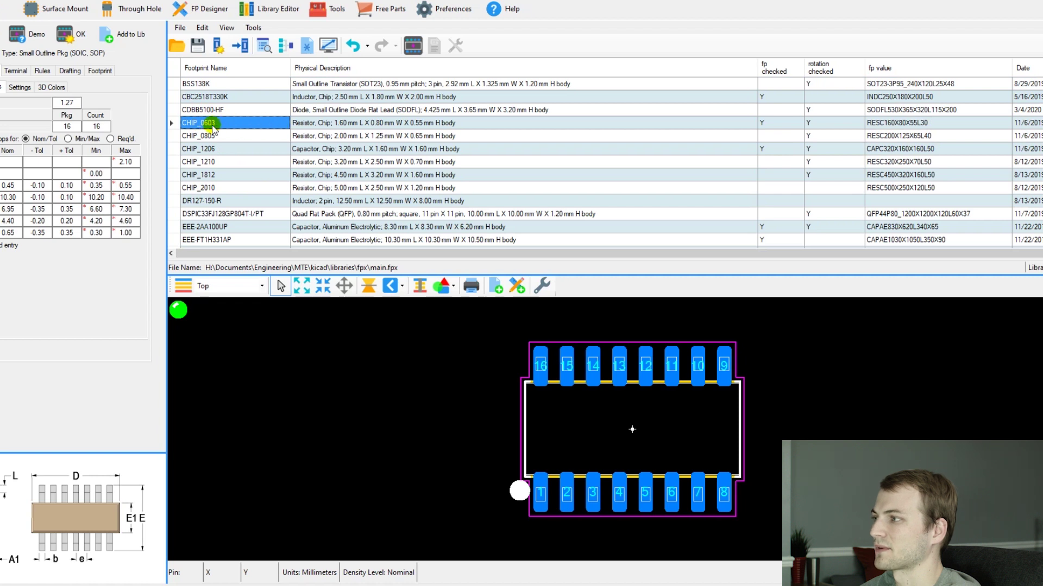
pyautogui.click(228, 137)
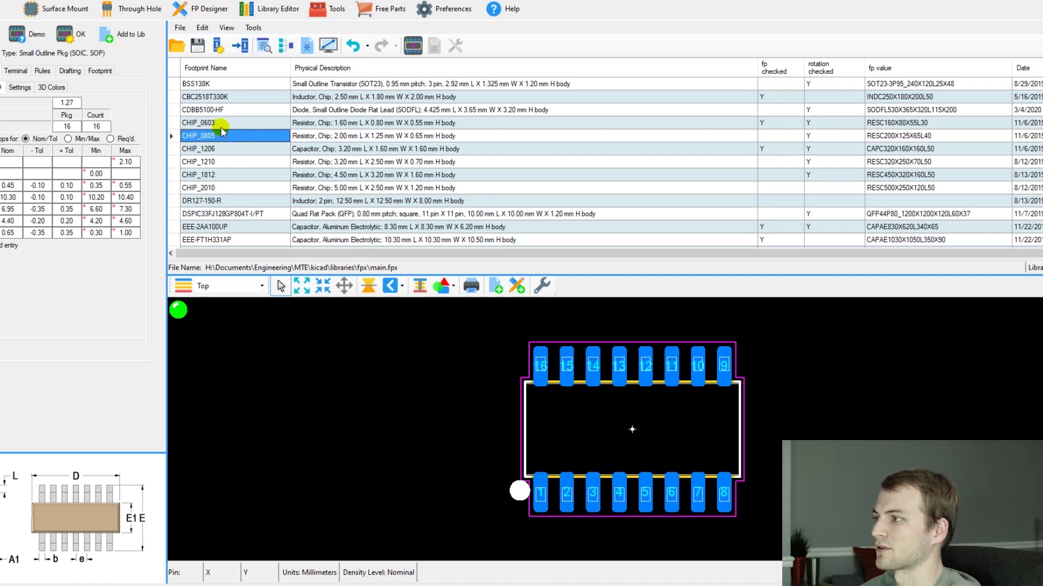
pyautogui.click(225, 124)
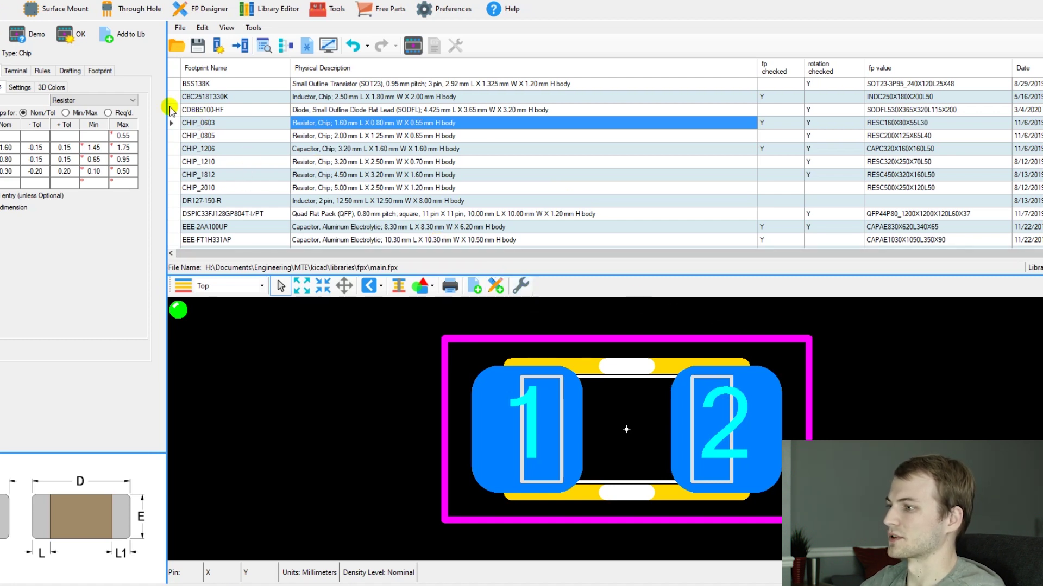
pyautogui.click(516, 286)
pyautogui.click(260, 123)
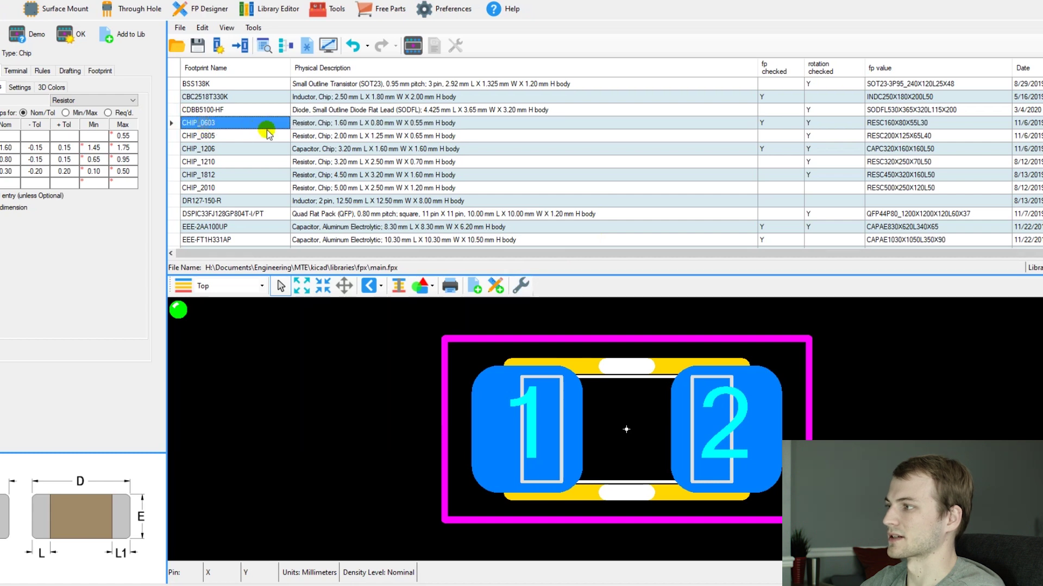
pyautogui.click(535, 278)
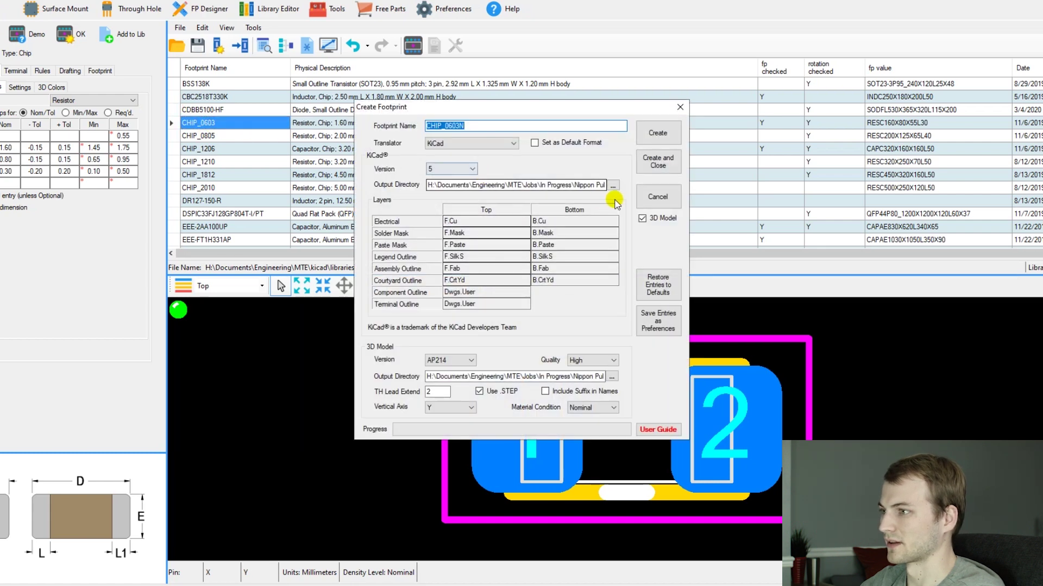
# Step: Use lib_fp.pretty for footprint and 3D model output, then generate CHIP_0603N
pyautogui.write('N')
pyautogui.click(613, 186)
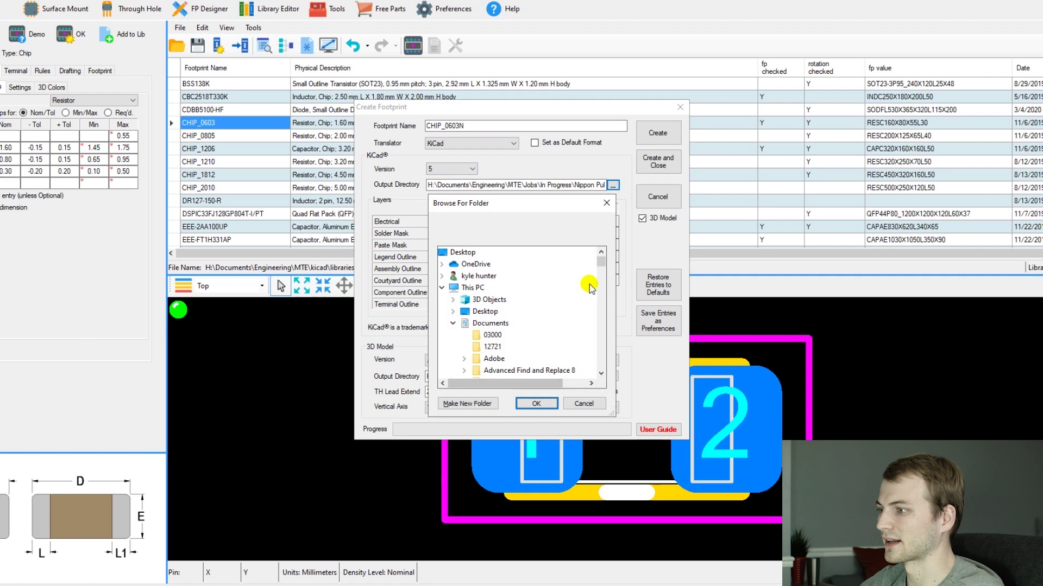
pyautogui.scroll(-10, 570, 315)
pyautogui.click(562, 324)
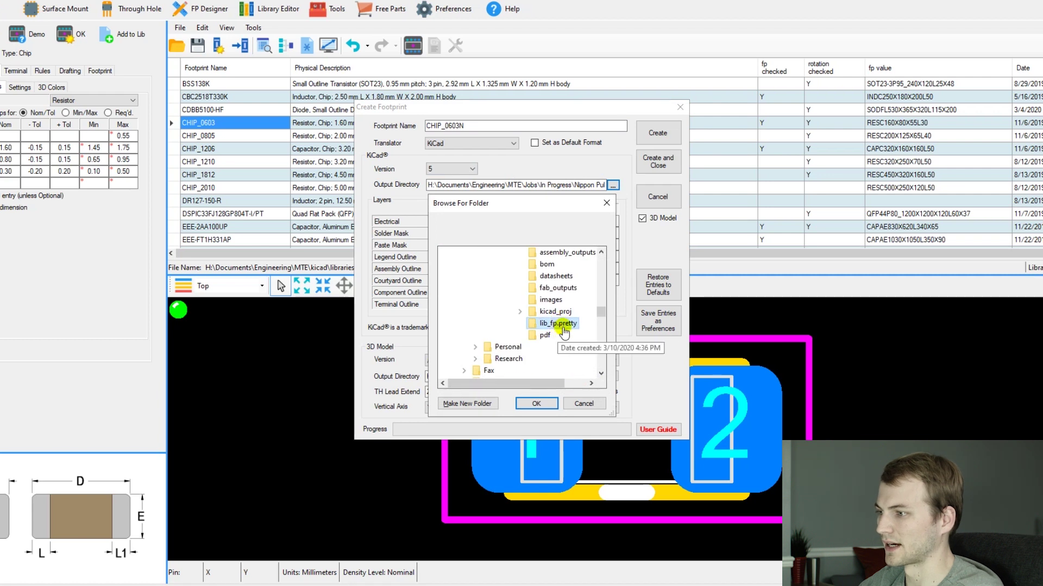
pyautogui.click(537, 403)
pyautogui.hotkey('ctrl', 'c')
pyautogui.click(532, 377)
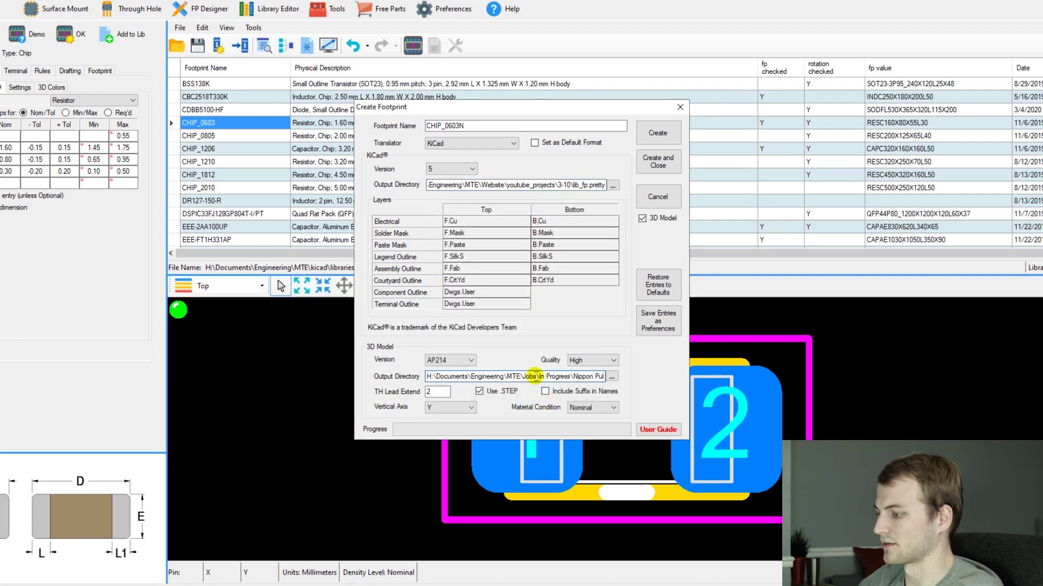
pyautogui.hotkey('ctrl', 'a')
pyautogui.hotkey('ctrl', 'v')
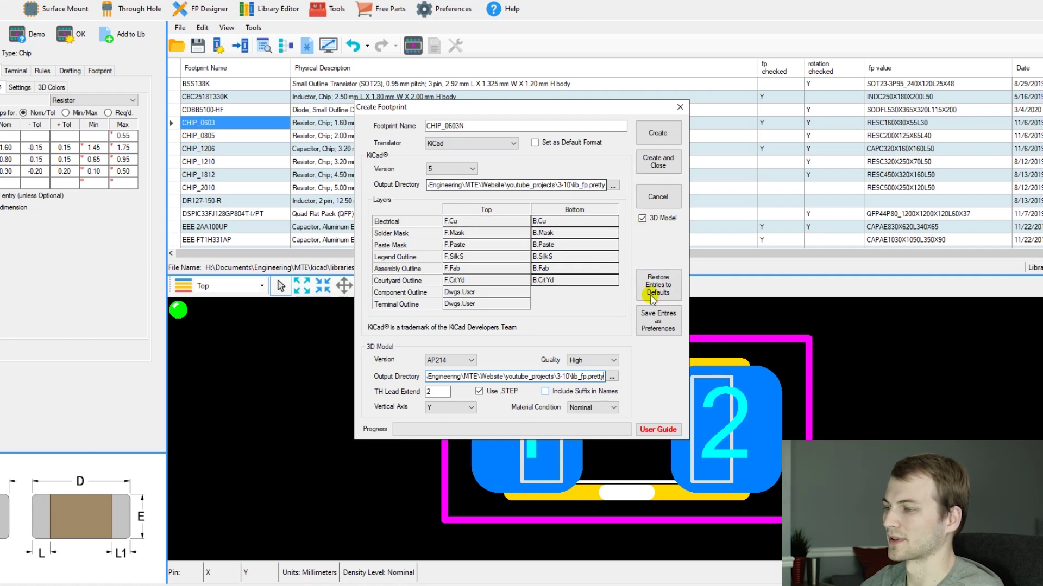
pyautogui.press('Return')
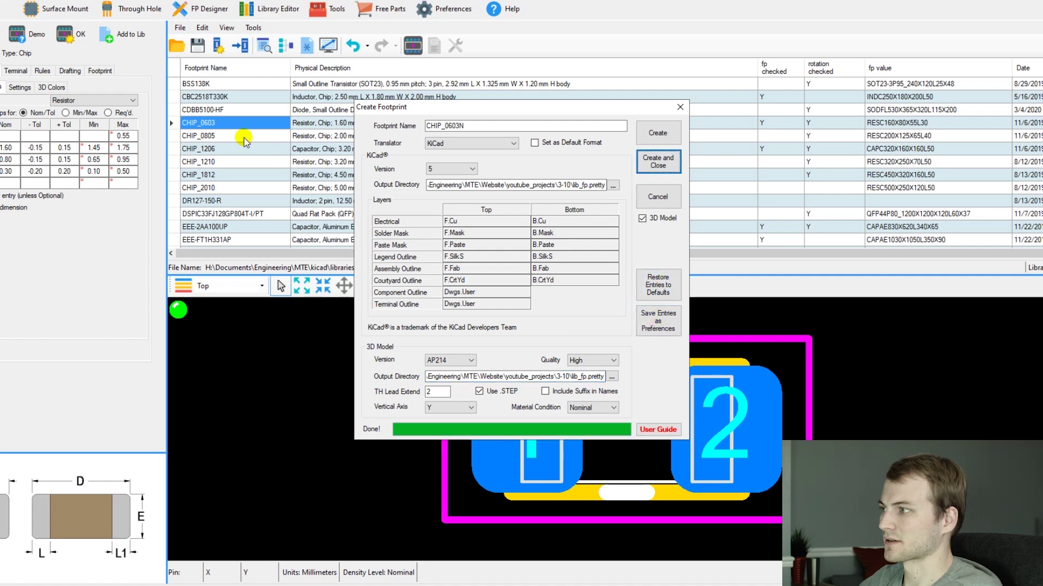
# Step: Generate the CHIP_0805N KiCad footprint from CHIP_0805
pyautogui.click(227, 136)
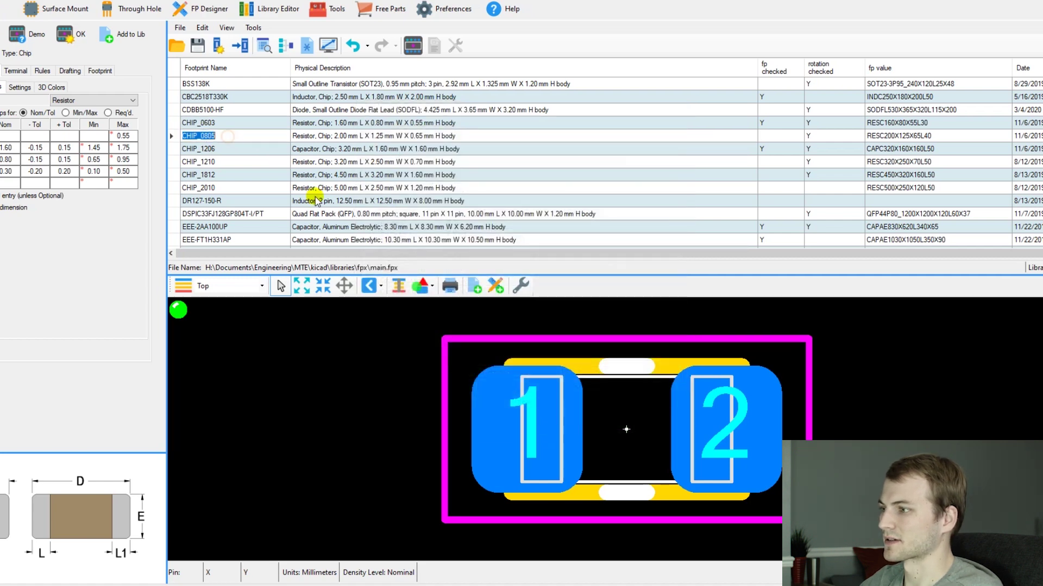
pyautogui.click(302, 136)
pyautogui.click(522, 287)
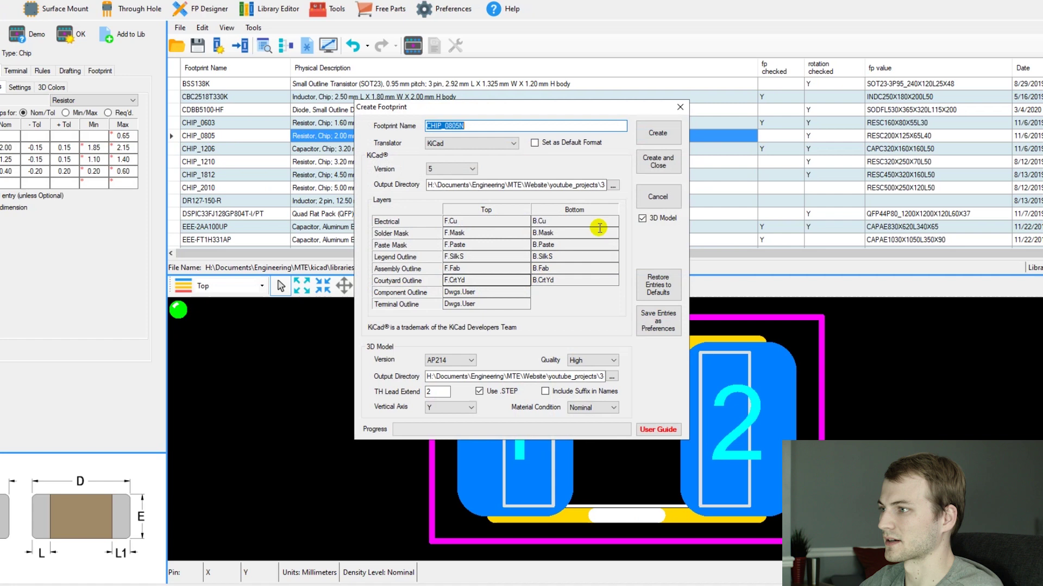
pyautogui.click(658, 161)
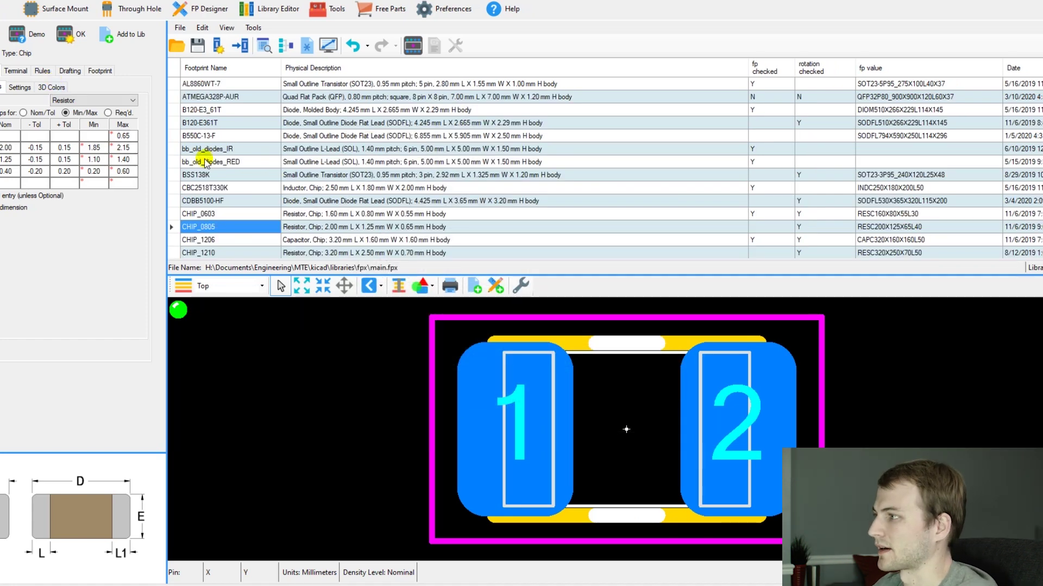
# Step: Generate the ATMEGA328P-AURN footprint and STEP model from the ATMEGA328P-AUR QFP part
pyautogui.scroll(5, 209, 190)
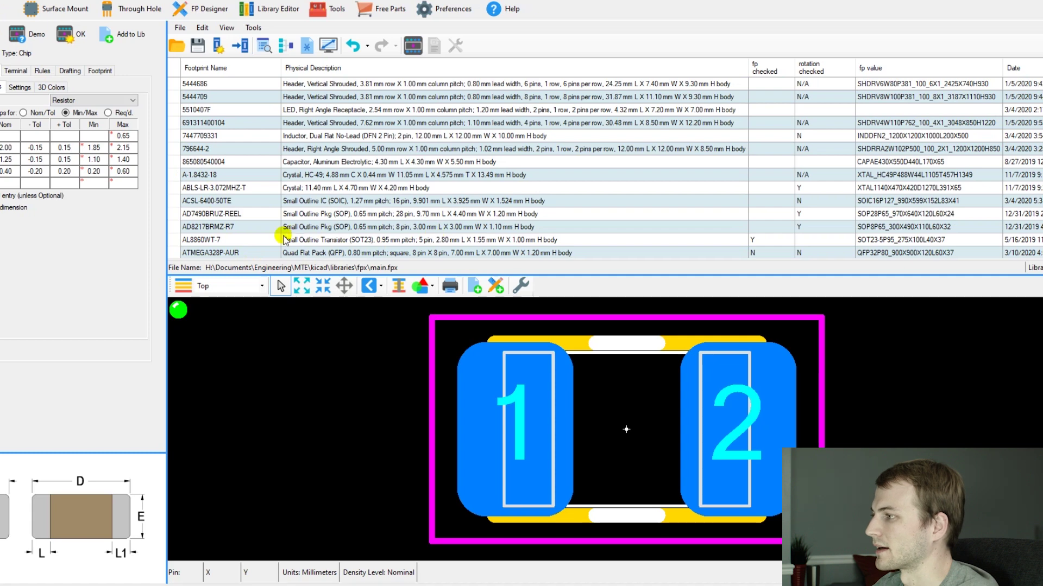
pyautogui.scroll(-1, 234, 242)
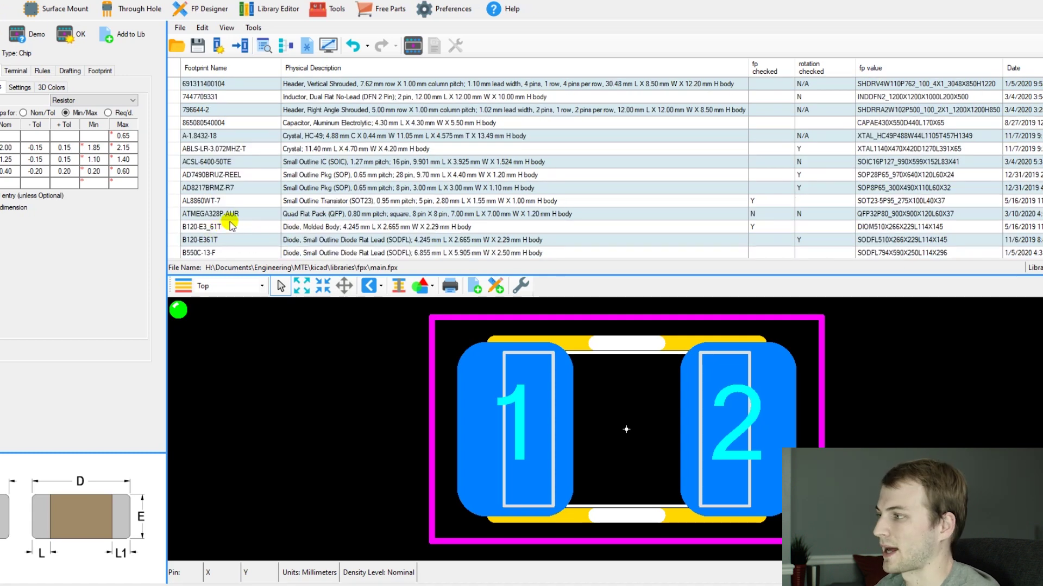
pyautogui.click(214, 215)
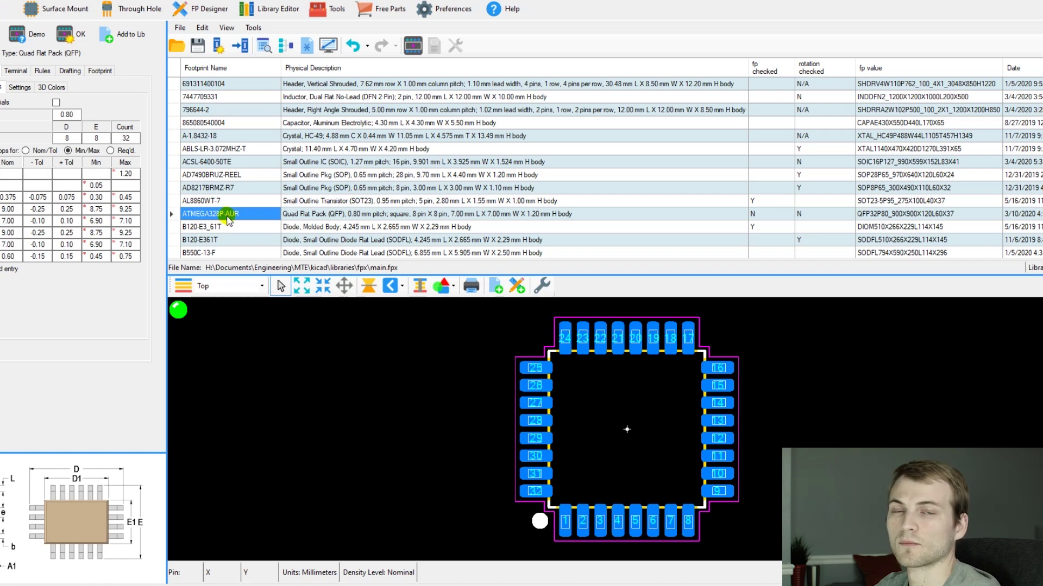
pyautogui.click(542, 287)
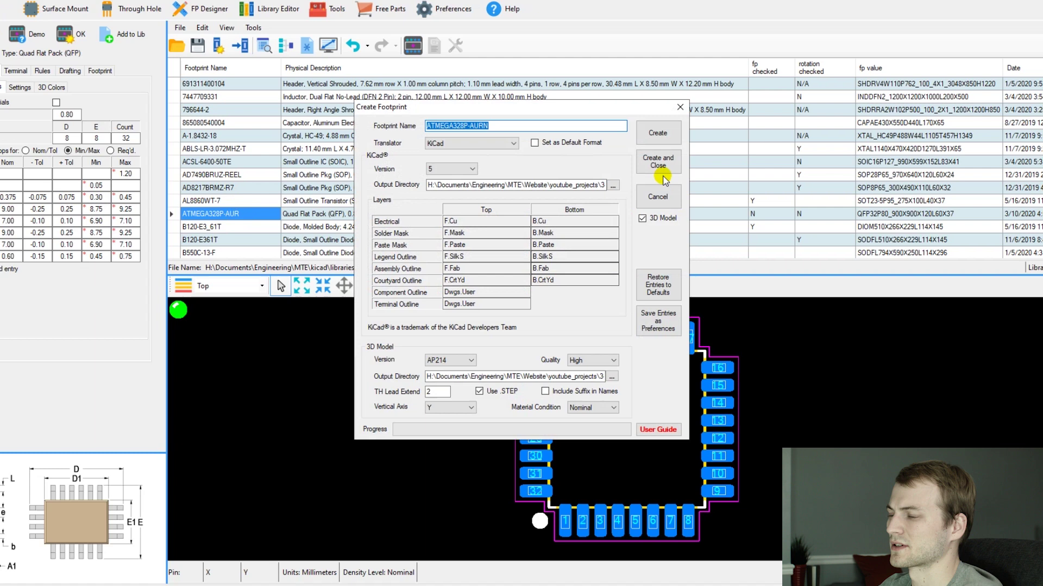
pyautogui.click(675, 162)
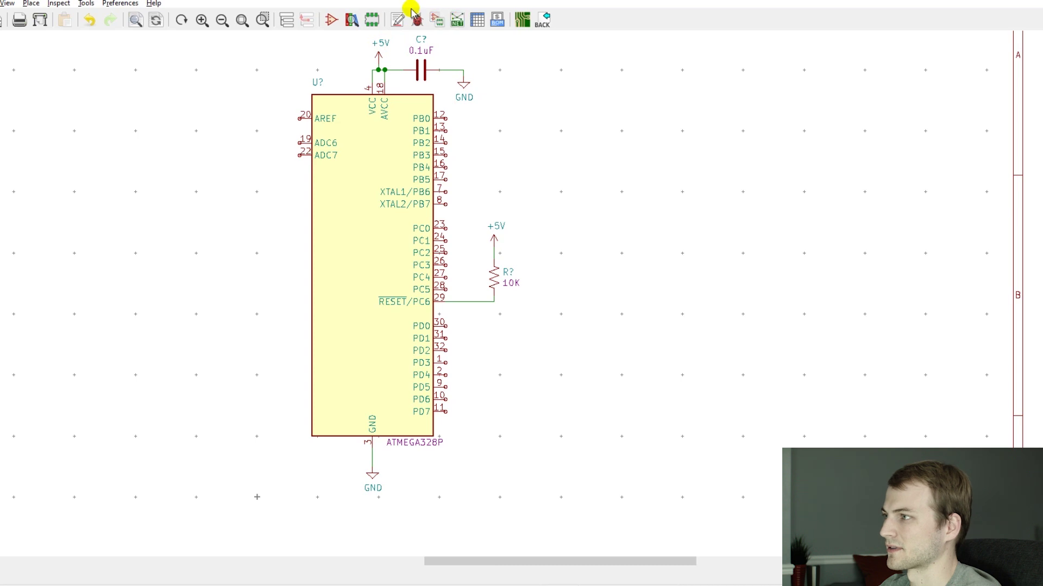
# Step: Annotate the schematic as U1, C1 and R1 and launch CvPcb
pyautogui.click(441, 21)
pyautogui.click(606, 421)
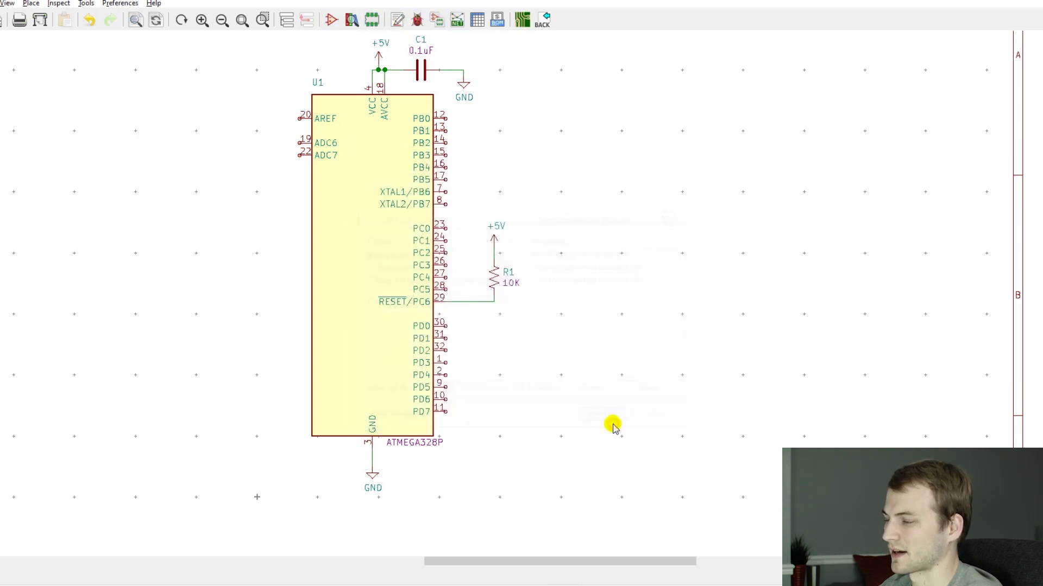
pyautogui.click(380, 14)
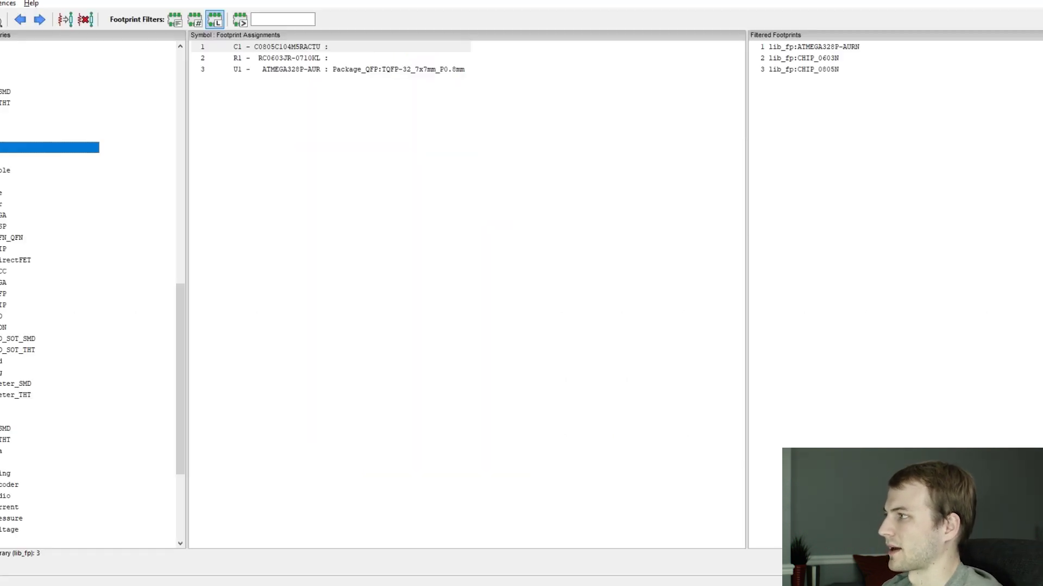
# Step: Assign lib_fp:CHIP_0805N to C1, lib_fp:CHIP_0603N to R1 and lib_fp:ATMEGA328P-AURN to U1
pyautogui.click(59, 21)
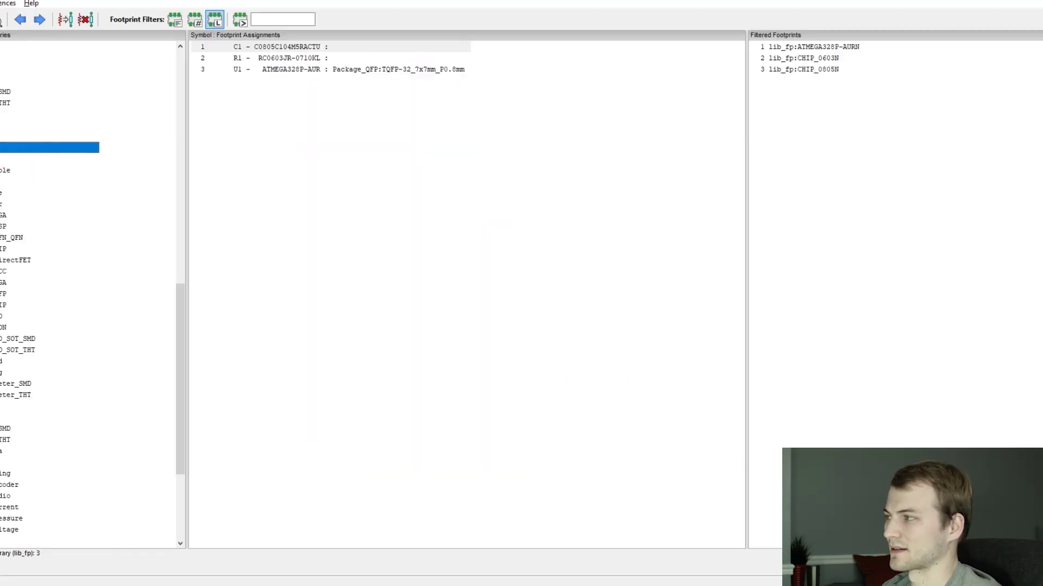
pyautogui.click(274, 48)
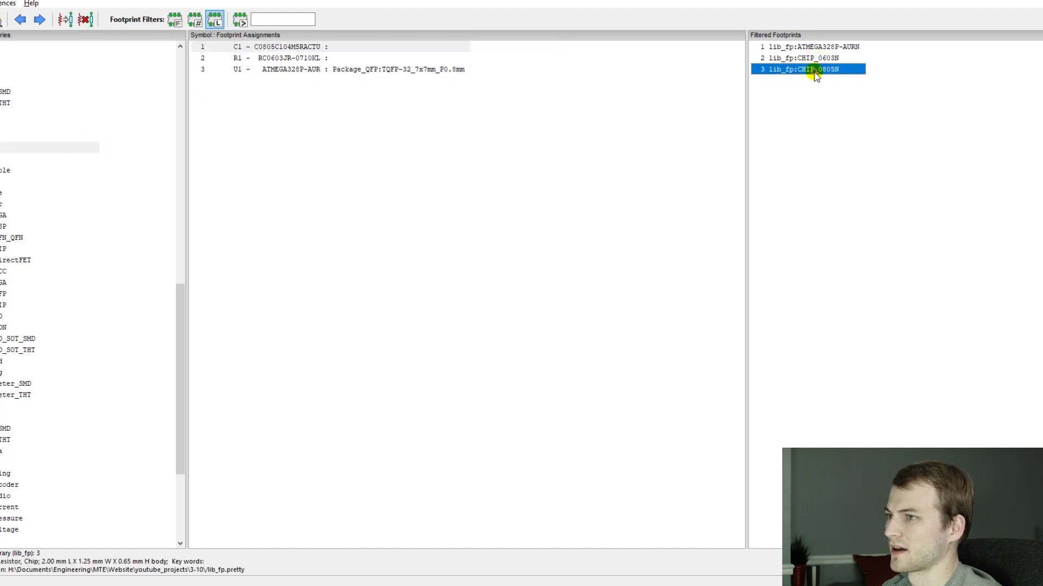
pyautogui.doubleClick(815, 71)
pyautogui.doubleClick(784, 59)
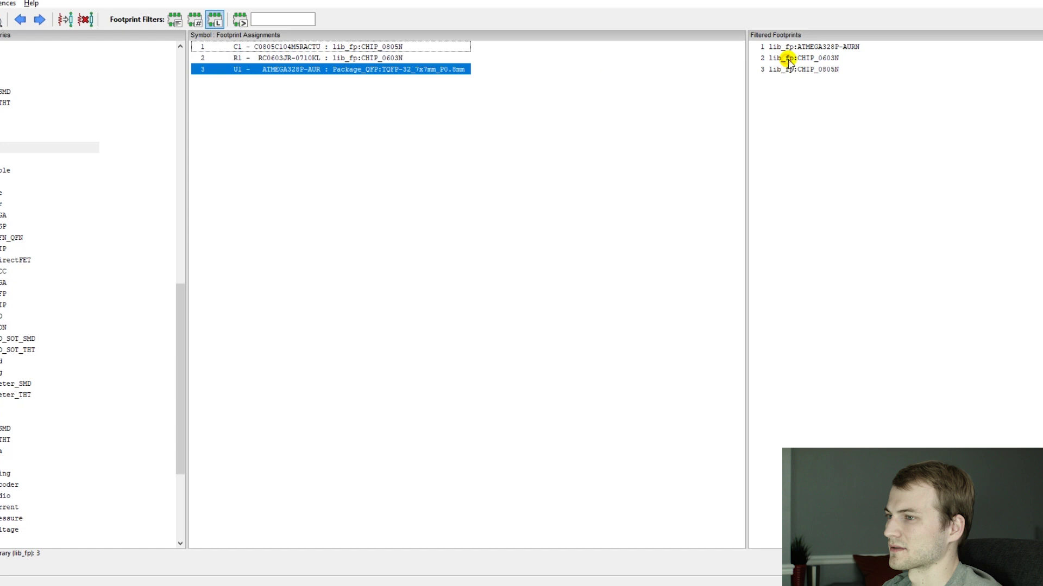
pyautogui.doubleClick(801, 48)
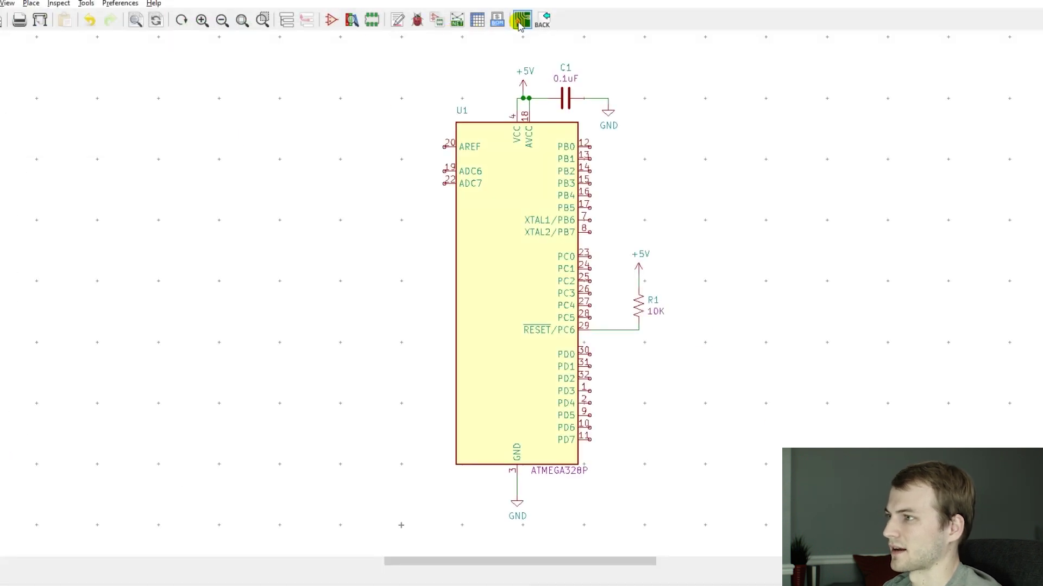
# Step: Import the U1, C1 and R1 footprints into Pcbnew with Update PCB from Schematic
pyautogui.click(520, 22)
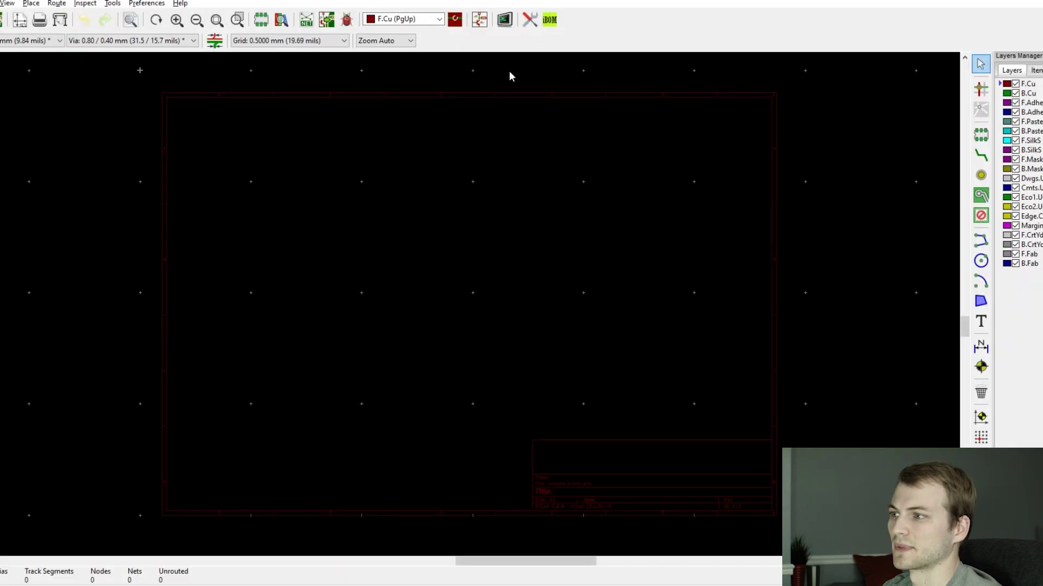
pyautogui.click(327, 20)
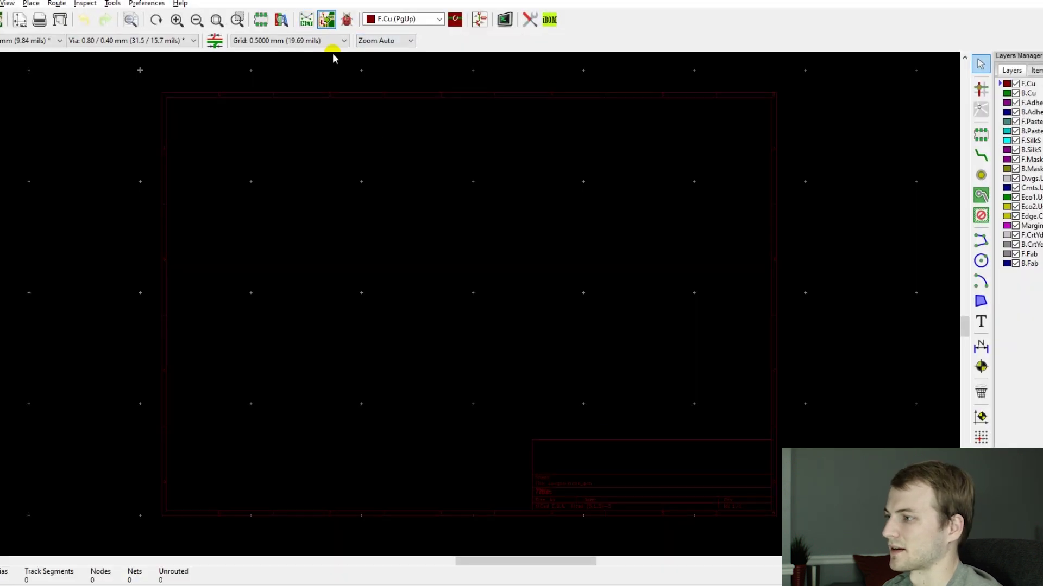
pyautogui.click(632, 418)
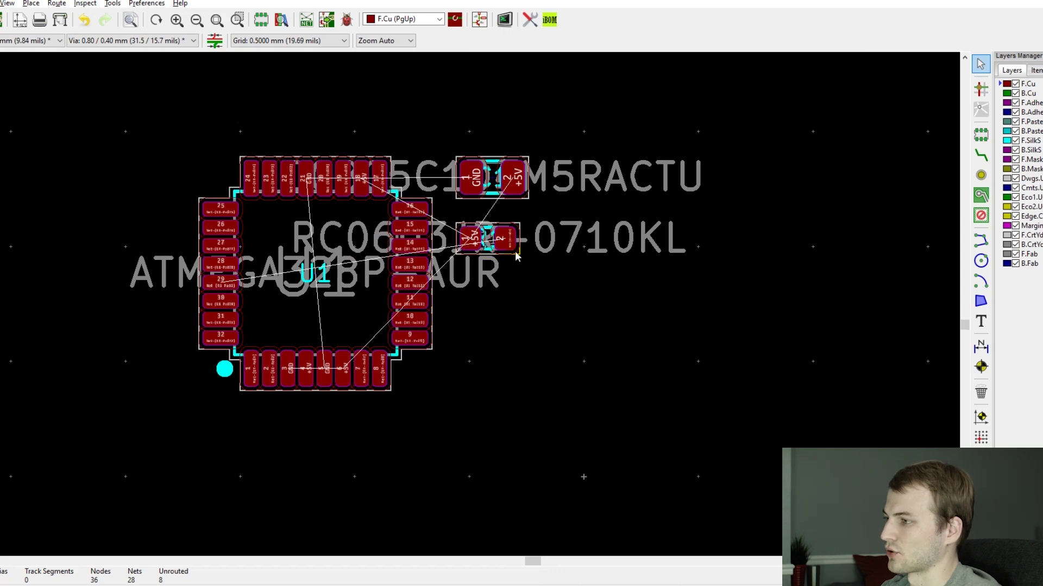
# Step: Move R1 below-right of the chip and C1 to the top right, away from U1
pyautogui.press('m')
pyautogui.click(560, 373)
pyautogui.press('m')
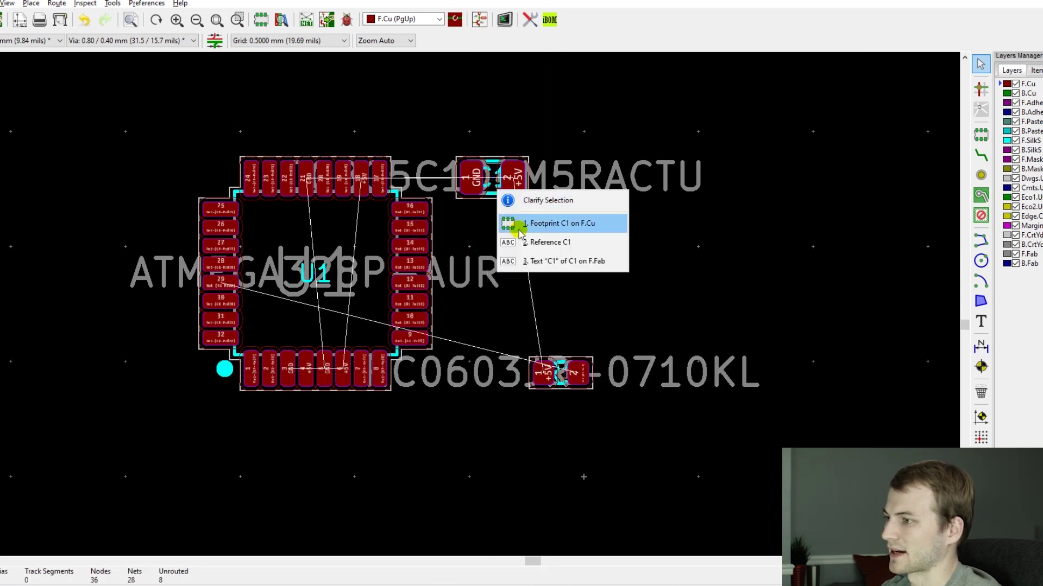
pyautogui.click(516, 223)
pyautogui.click(606, 98)
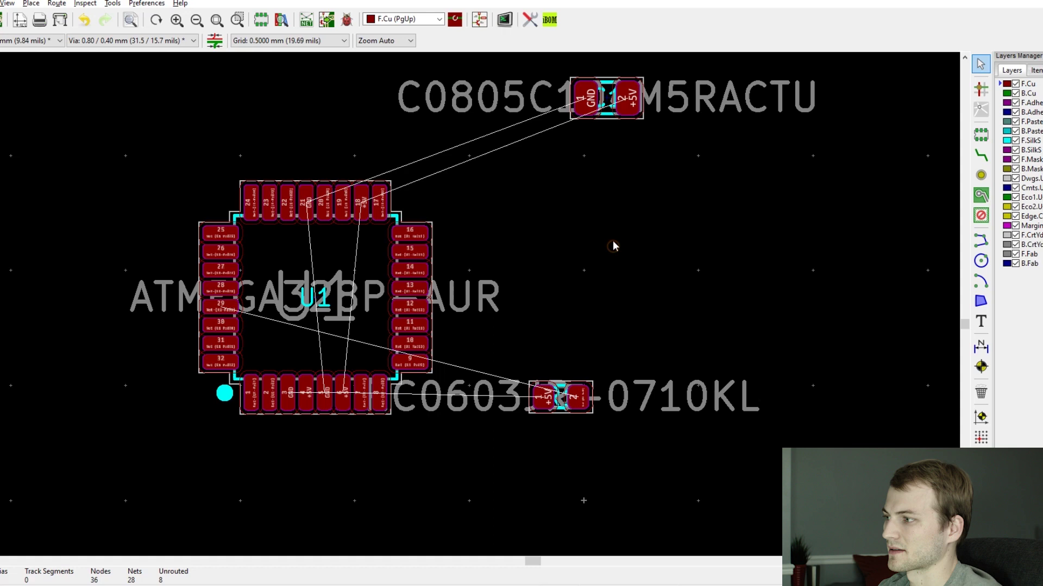
pyautogui.doubleClick(268, 250)
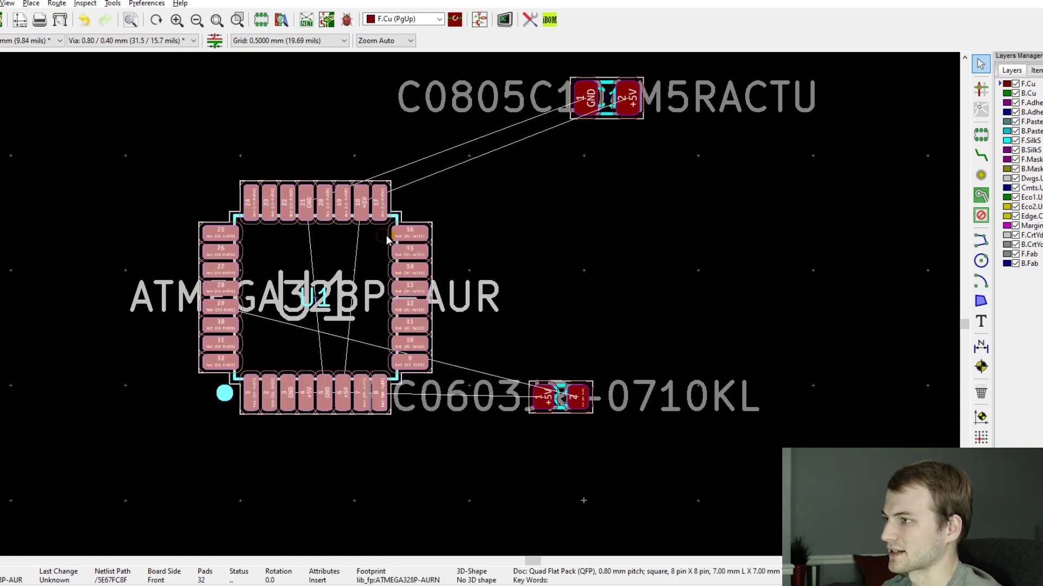
# Step: Open U1's library footprint in the Footprint Editor and go to its 3D Settings
pyautogui.click(294, 101)
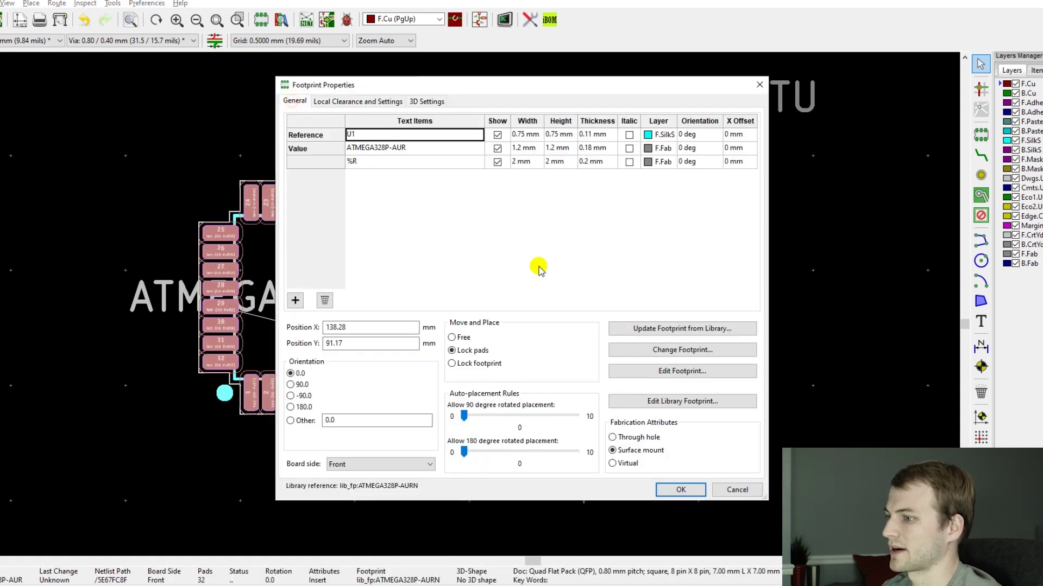
pyautogui.click(679, 401)
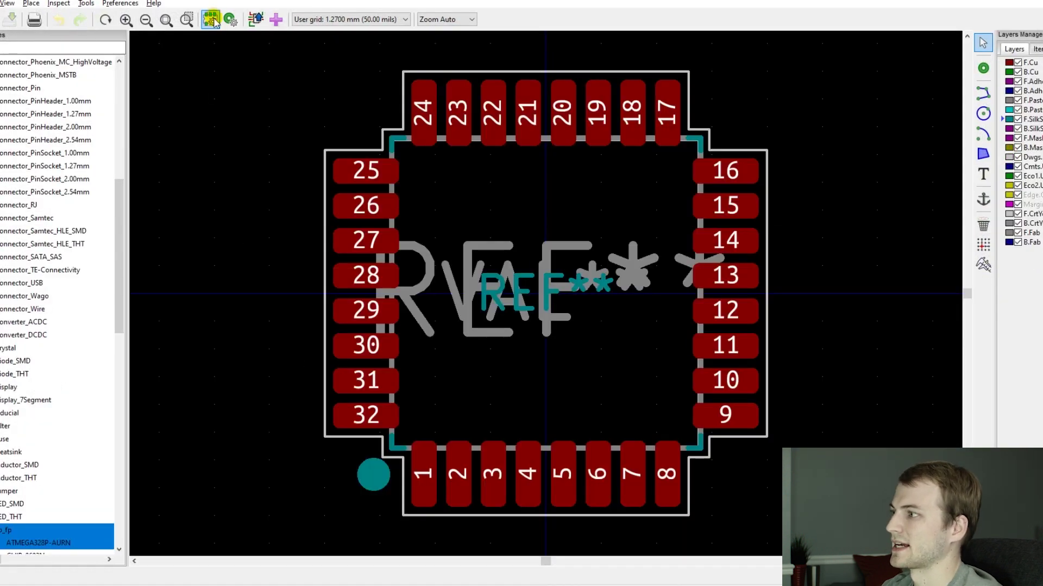
pyautogui.click(211, 20)
pyautogui.click(419, 100)
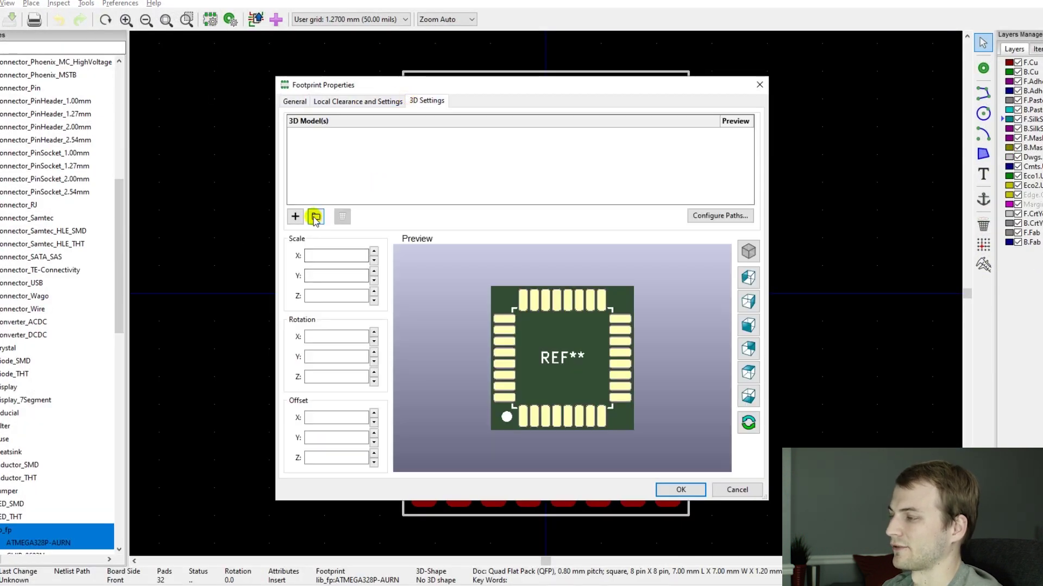
# Step: Choose ATMEGA328P-AUR.STEP from the lib_fp.pretty folder as the footprint's 3D model
pyautogui.click(315, 217)
pyautogui.click(419, 411)
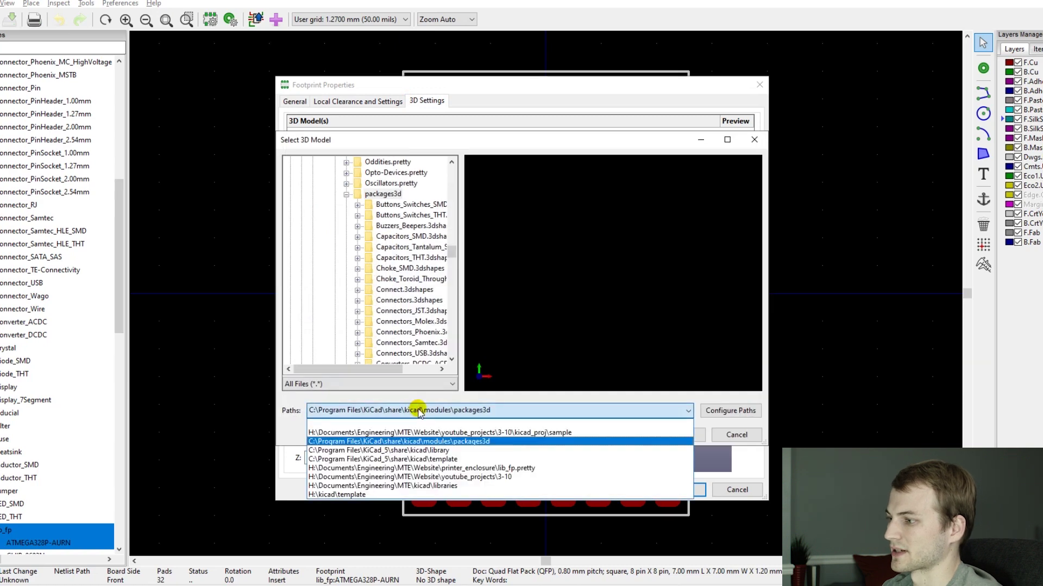
pyautogui.click(433, 432)
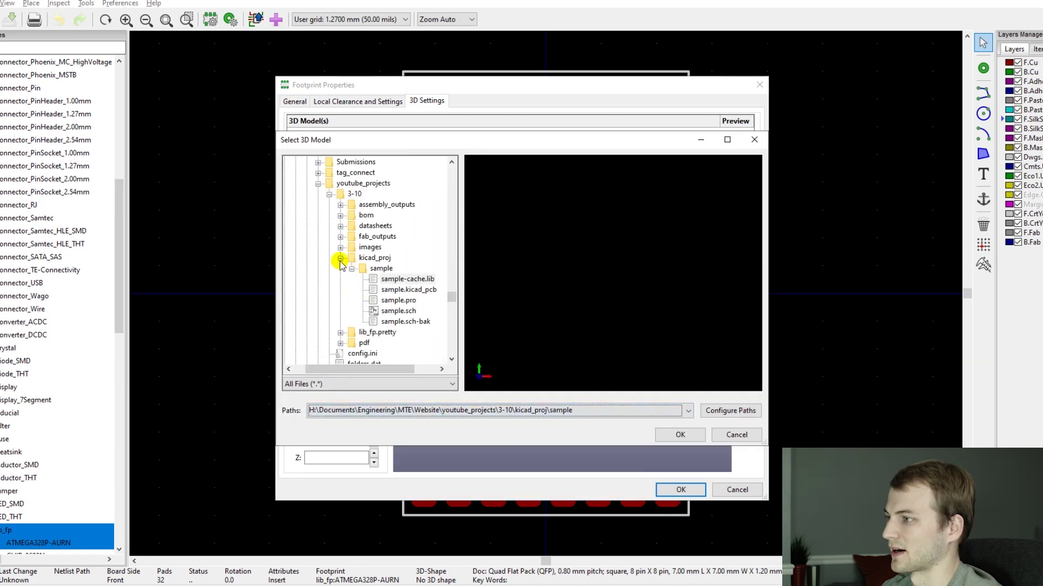
pyautogui.click(340, 332)
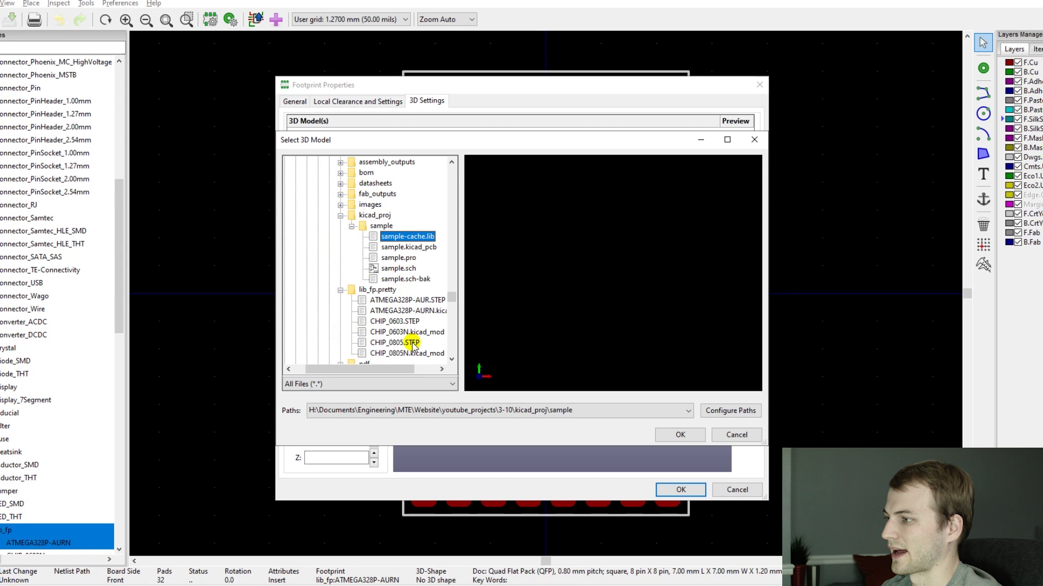
pyautogui.click(415, 300)
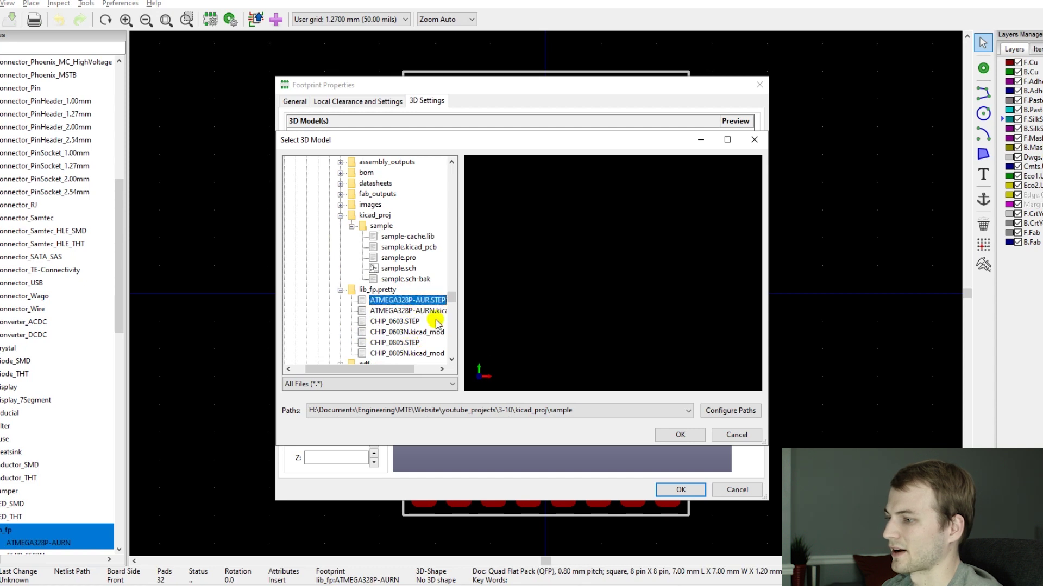
pyautogui.click(680, 435)
# Step: Set the model's X rotation to -90 degrees and check the chip sits flat
pyautogui.click(373, 341)
pyautogui.click(374, 342)
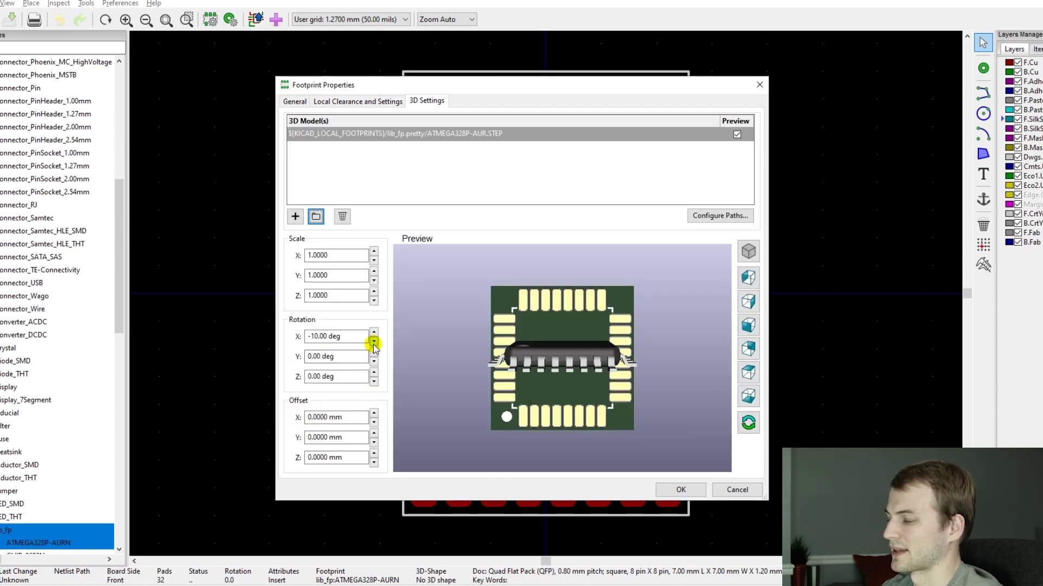
pyautogui.click(373, 341)
pyautogui.click(374, 342)
pyautogui.click(374, 342)
pyautogui.click(373, 342)
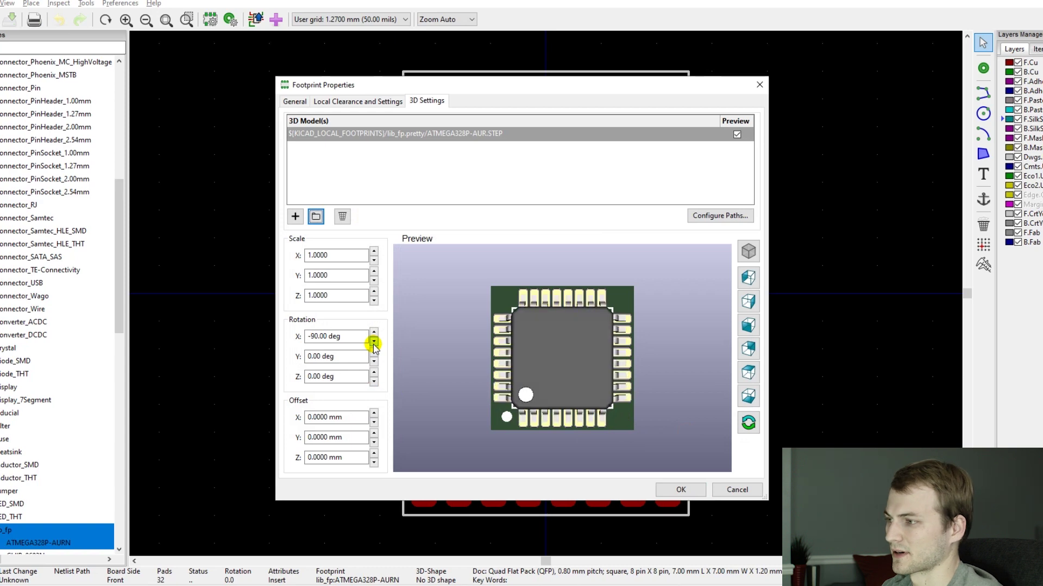
pyautogui.click(374, 341)
pyautogui.click(373, 332)
pyautogui.moveTo(425, 399); pyautogui.dragTo(473, 348)
pyautogui.click(680, 490)
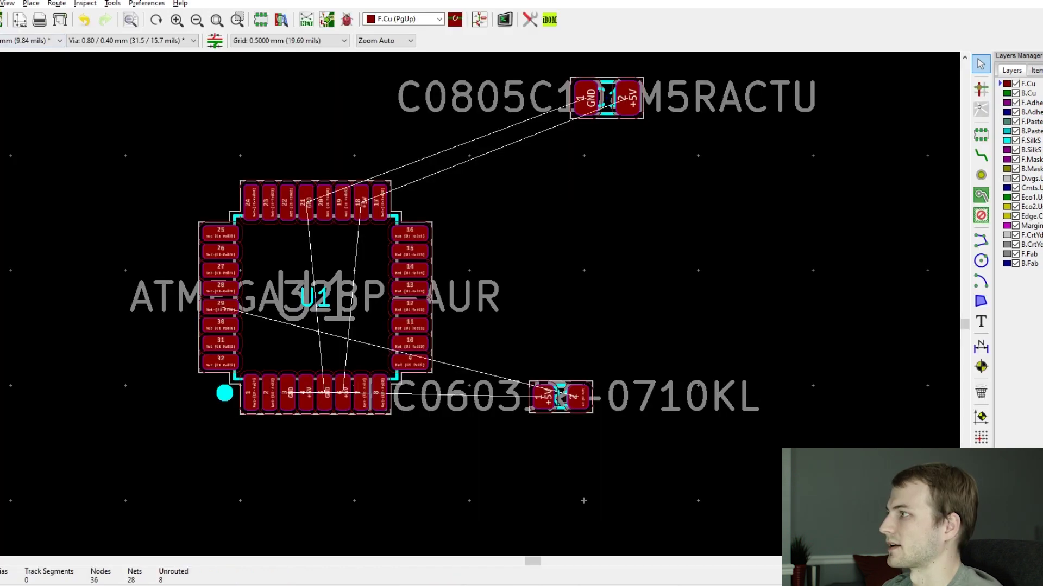
pyautogui.click(7, 4)
pyautogui.click(32, 72)
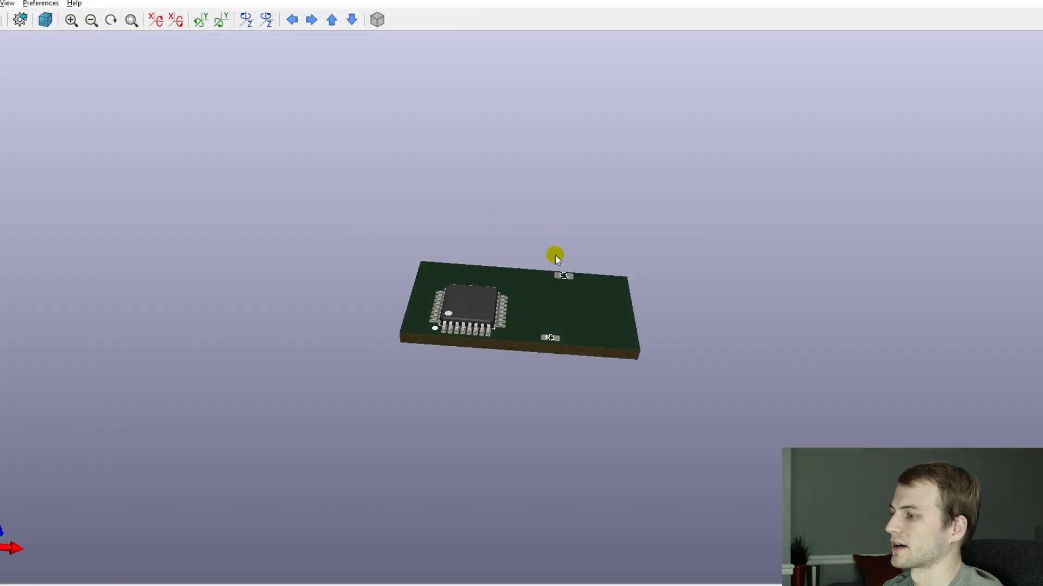
pyautogui.moveTo(555, 256); pyautogui.dragTo(493, 338)
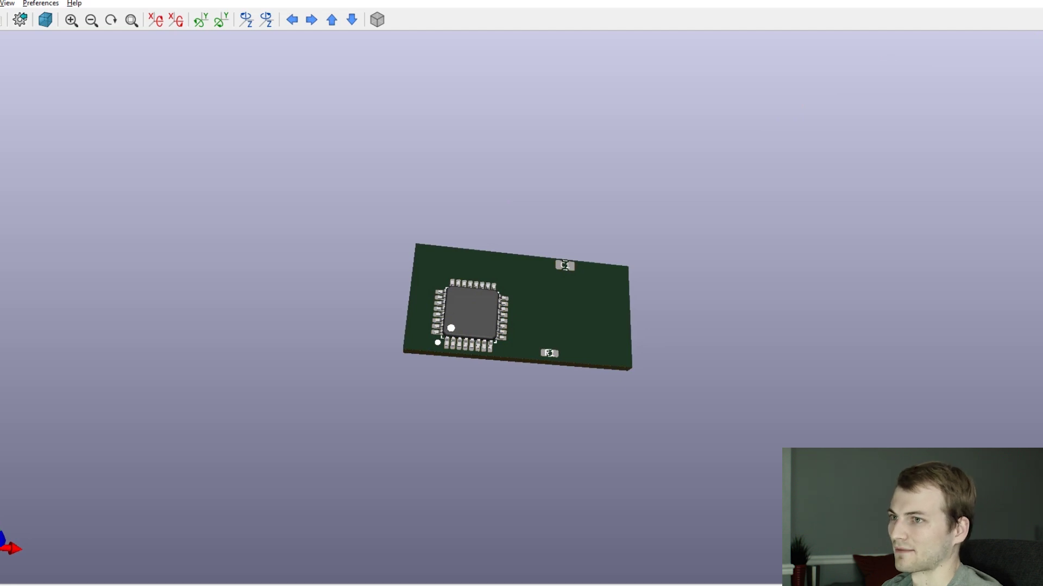
pyautogui.hotkey('alt', 'F4')
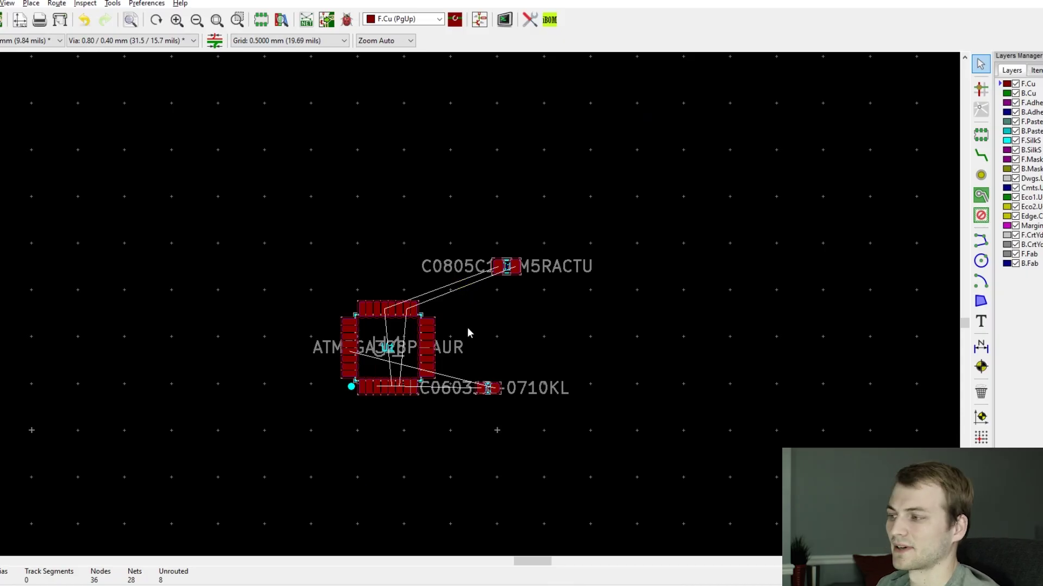
pyautogui.scroll(-2, 454, 289)
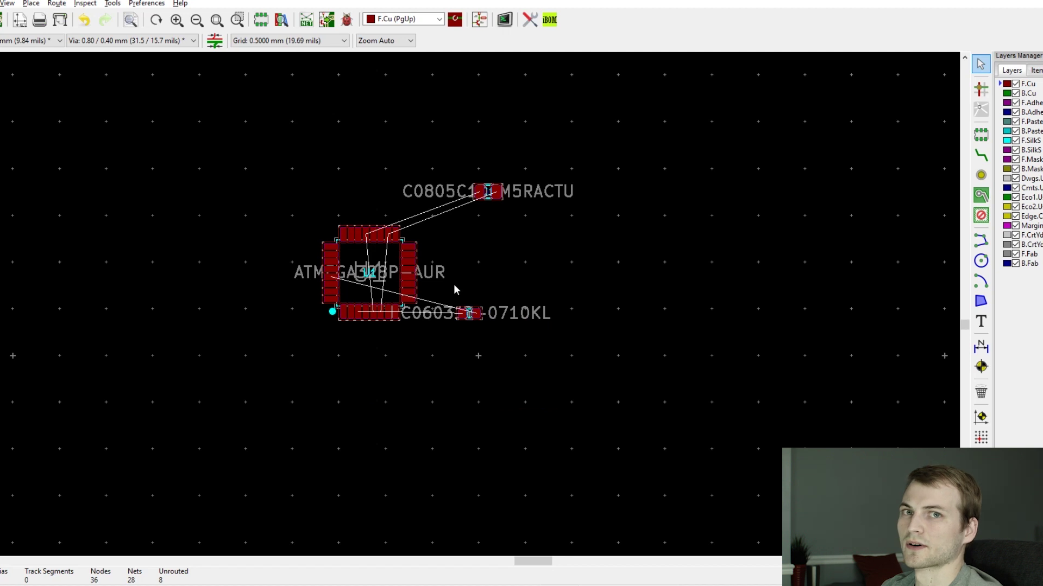